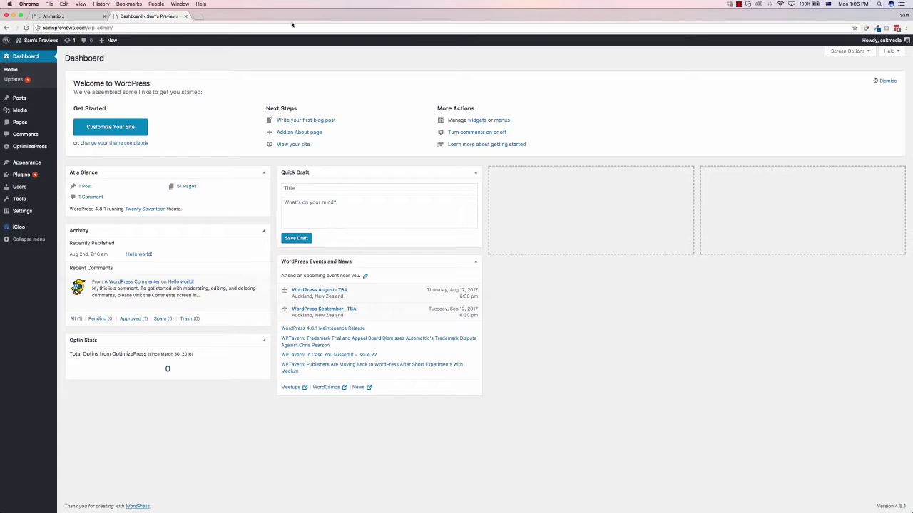
Step: Open the list of installed plugins to check that Animatio is active
left_click(20, 110)
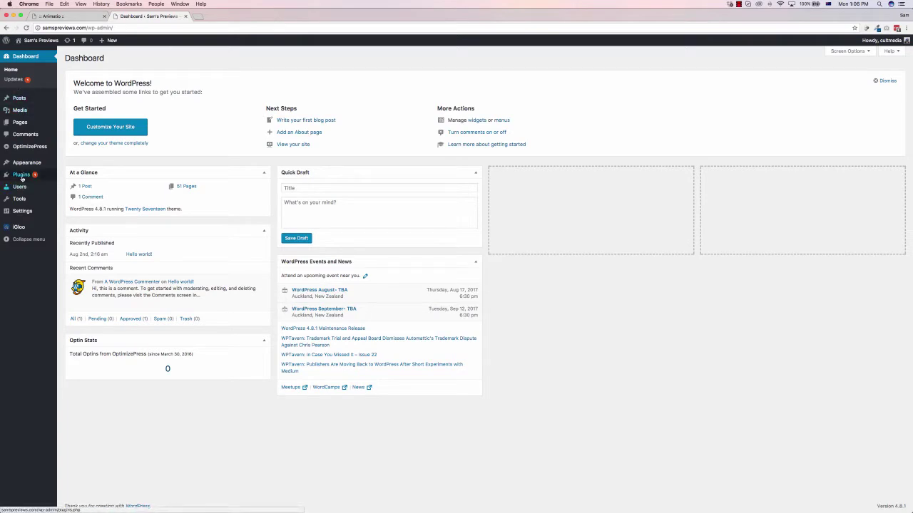
mouse_move(22, 174)
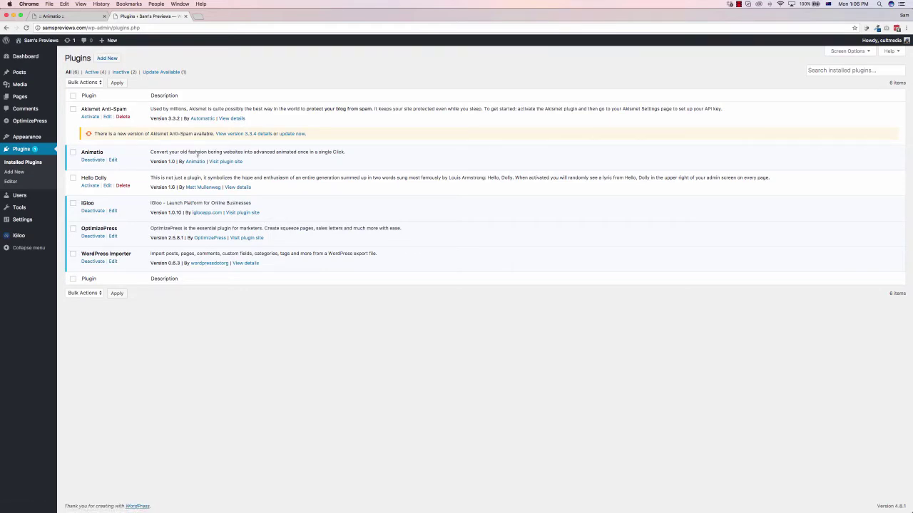
Step: Open a preview of the Anamatio Demo Page draft from the pages list and pause its video
mouse_move(26, 99)
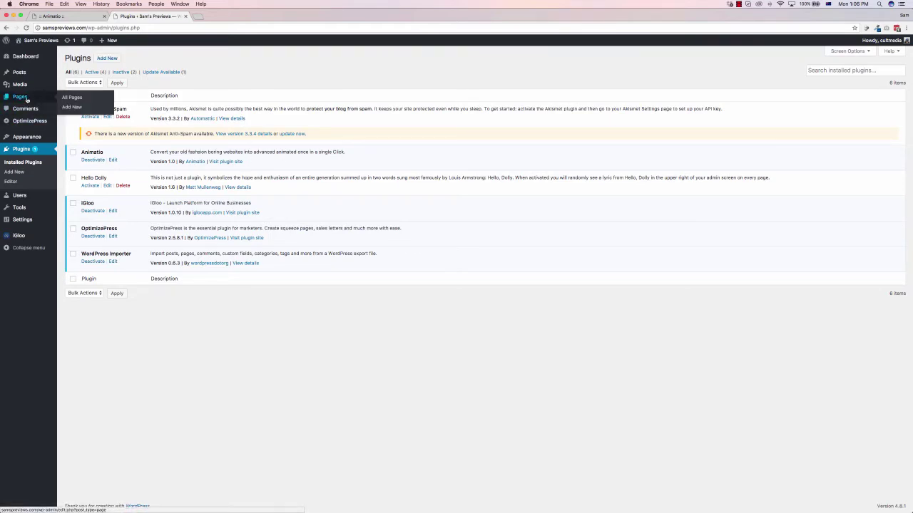
left_click(26, 100)
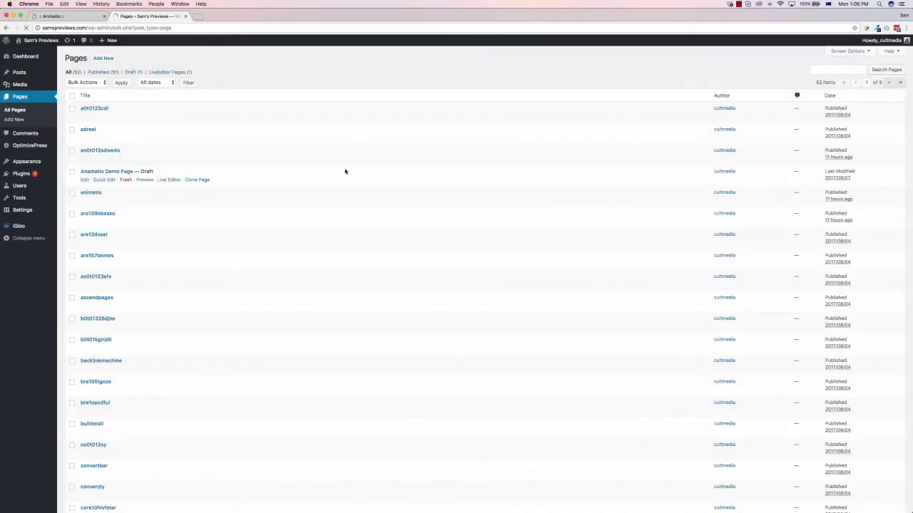
scroll(345, 172, "down", 3)
scroll(345, 171, "up", 3)
mouse_move(96, 176)
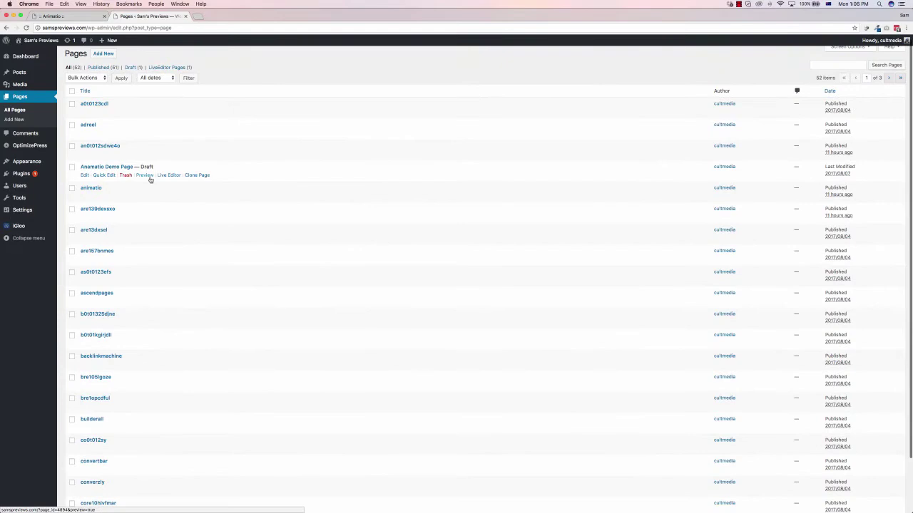
left_click(144, 176)
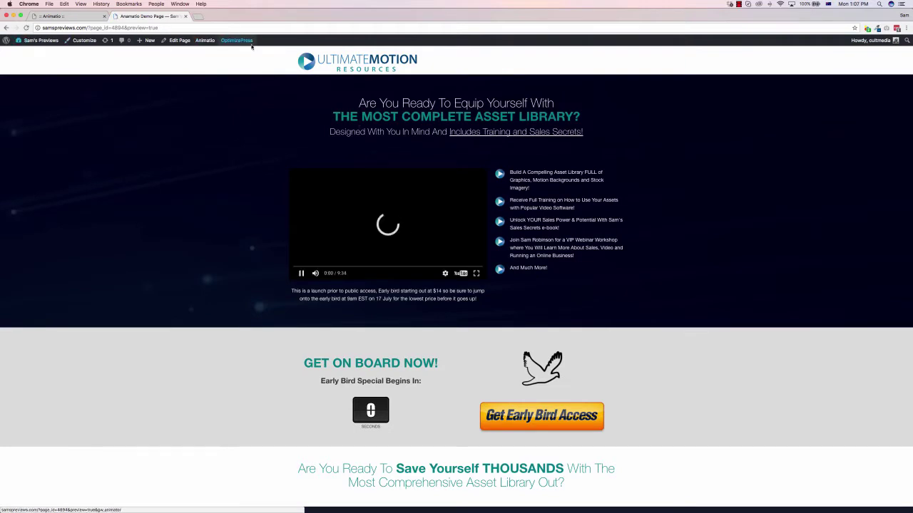
left_click(301, 274)
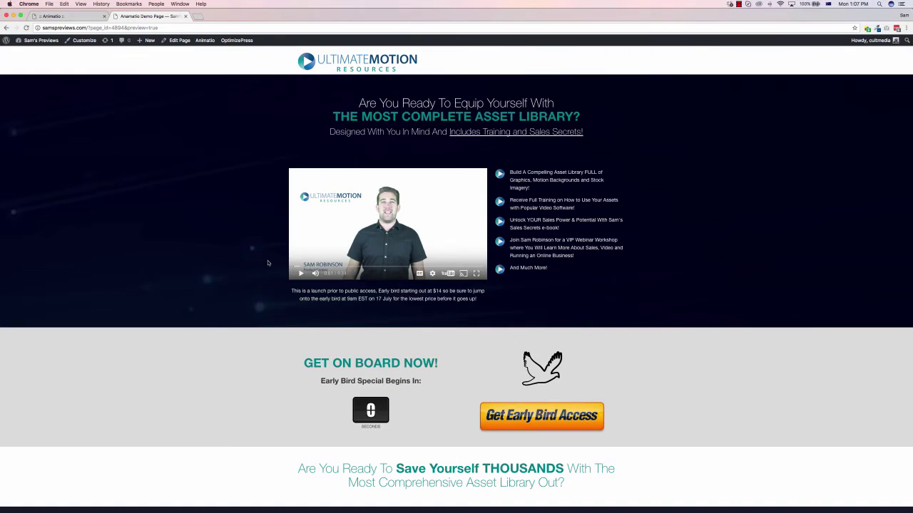
Step: Launch the Animatio editor on the page and set the header logo's effect type to Animation
left_click(204, 41)
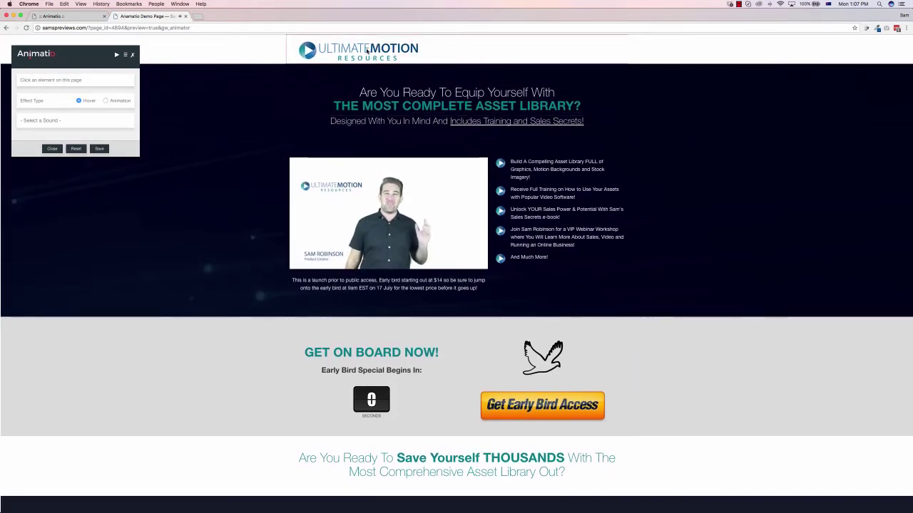
left_click(367, 51)
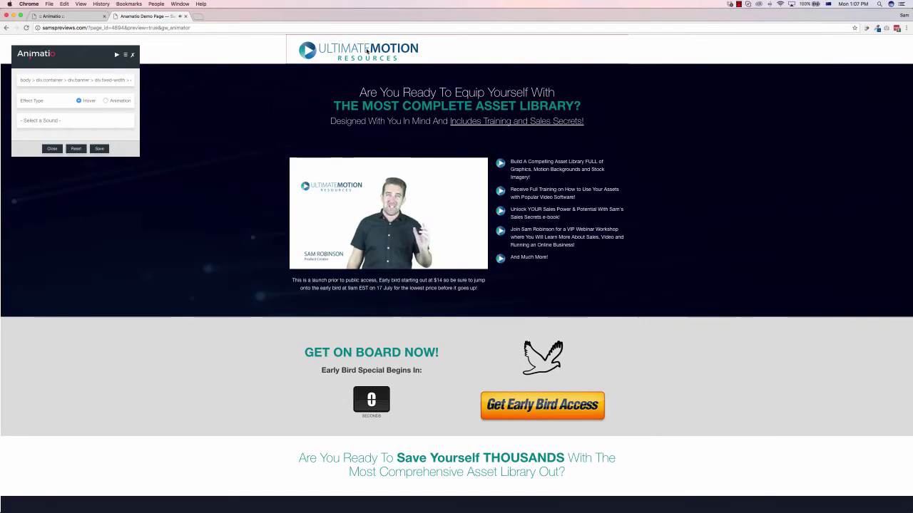
left_click(105, 102)
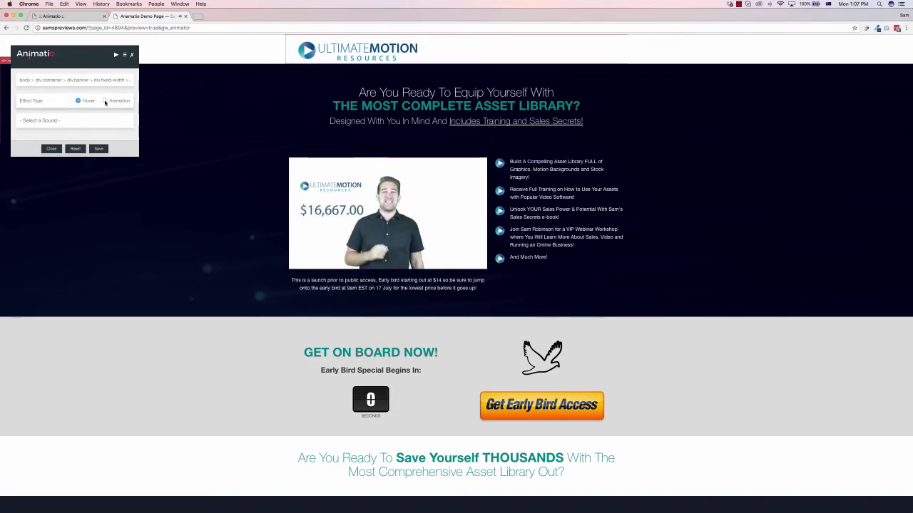
Step: Try the bounce animation on the header logo and replace it with rubberBand
left_click(69, 121)
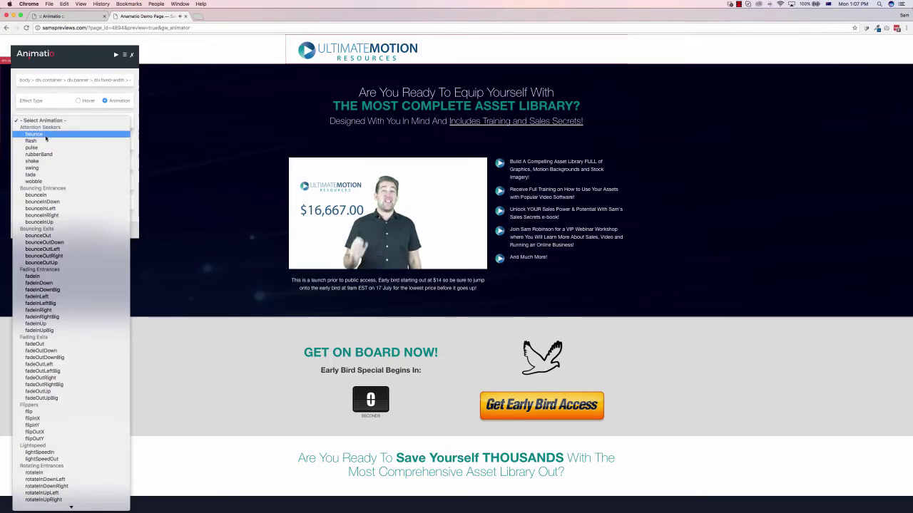
left_click(46, 134)
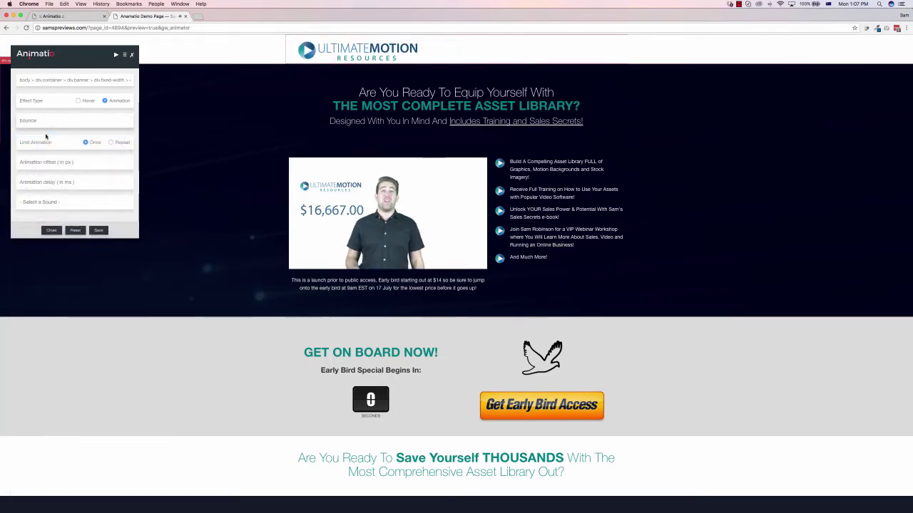
left_click(57, 122)
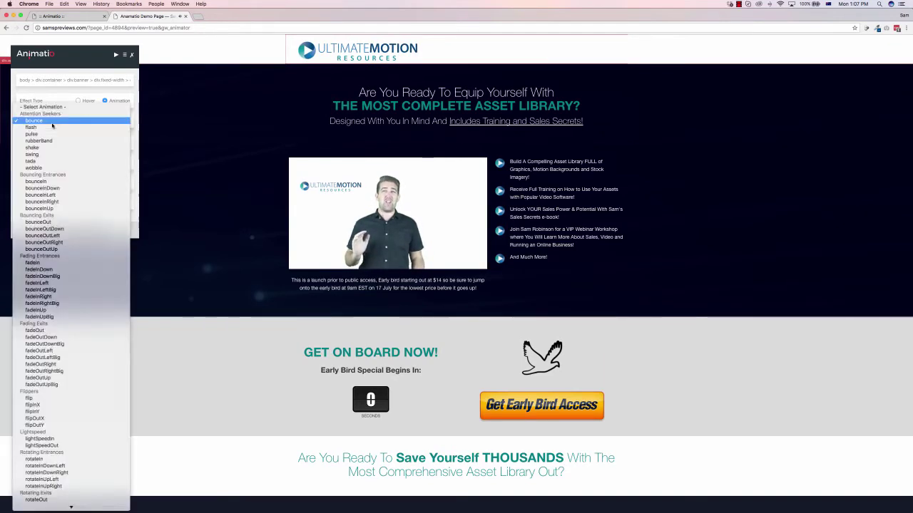
left_click(42, 140)
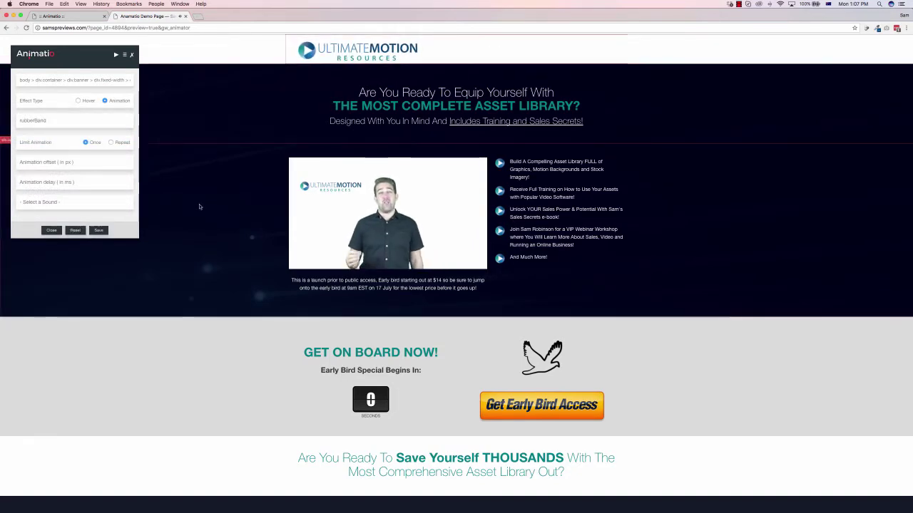
Step: Select the product box image below "Introducing..." and apply the bounceInLeft animation to it
scroll(200, 207, "down", 3)
scroll(200, 207, "down", 8)
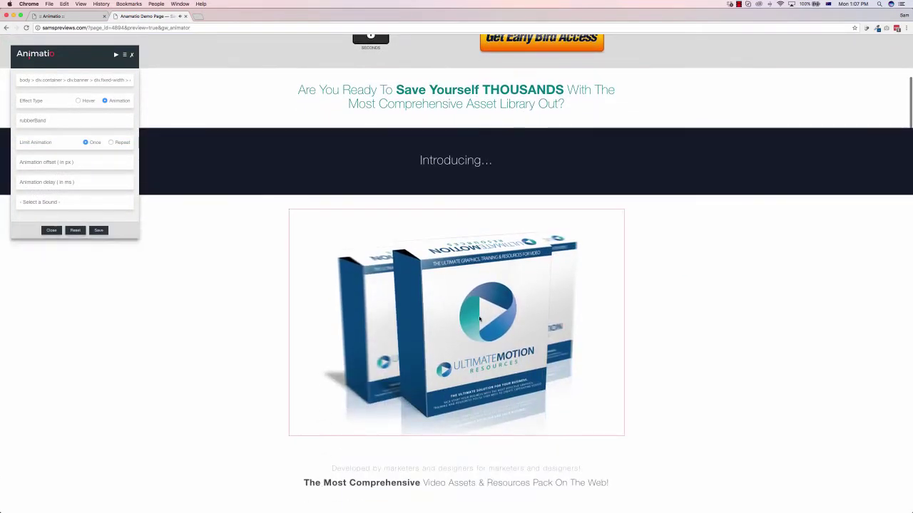
left_click(479, 319)
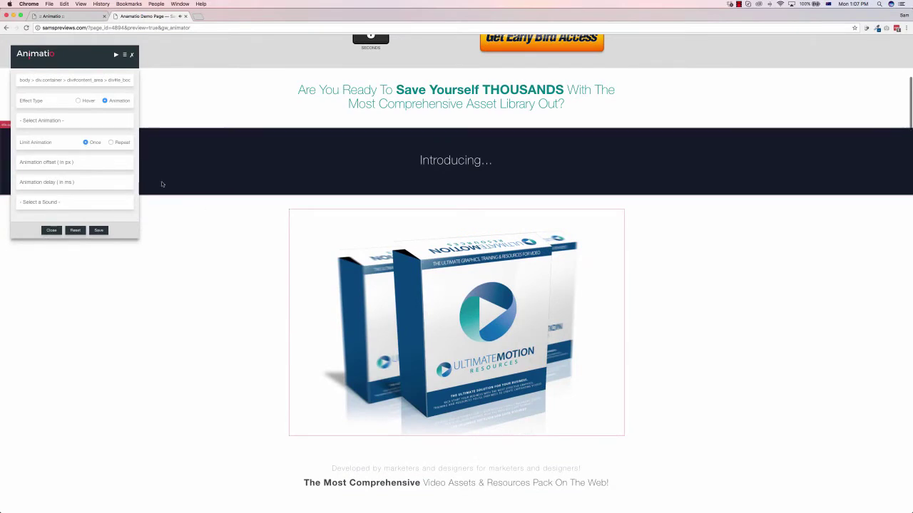
left_click(74, 121)
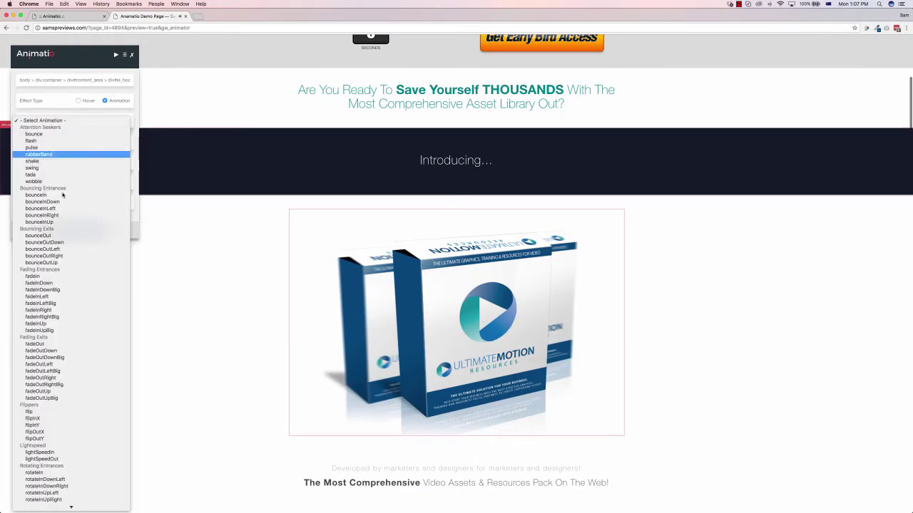
scroll(61, 241, "down", 3)
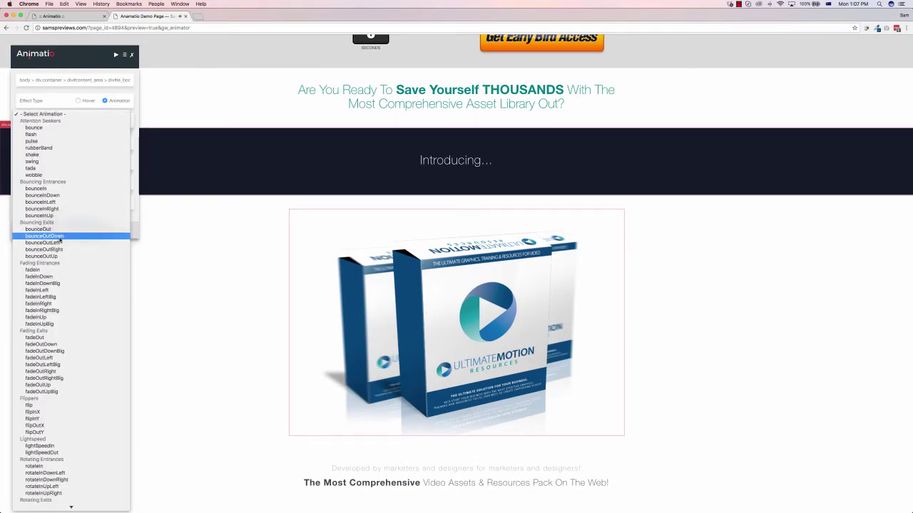
scroll(60, 240, "down", 1)
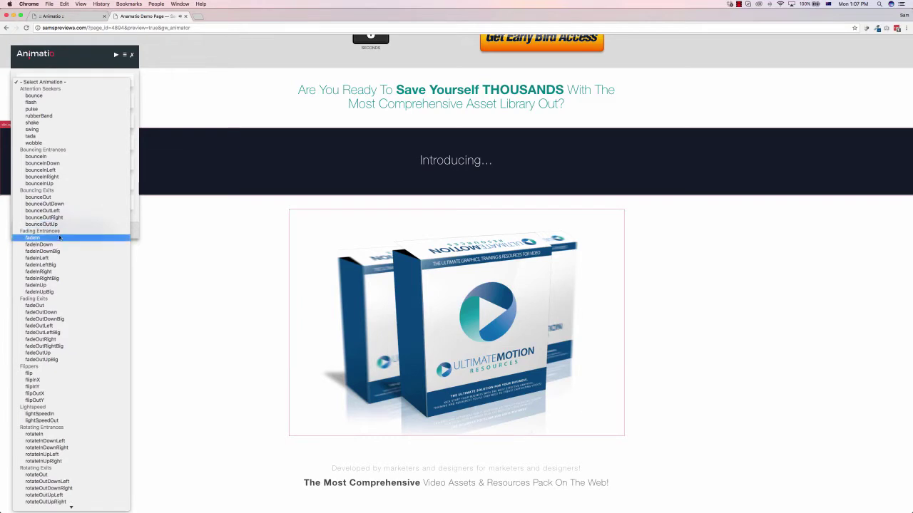
left_click(53, 171)
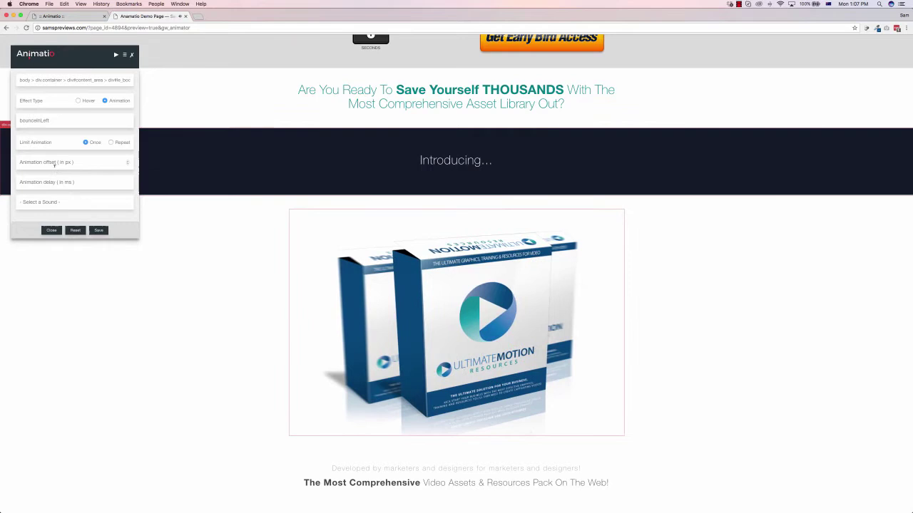
Step: Try the rotateInDownLeft animation on the product box image
left_click(60, 121)
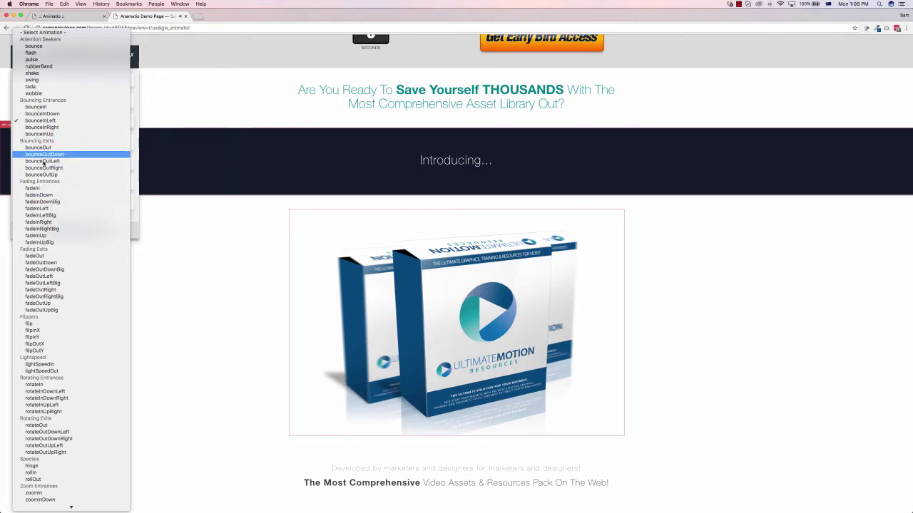
scroll(39, 224, "down", 5)
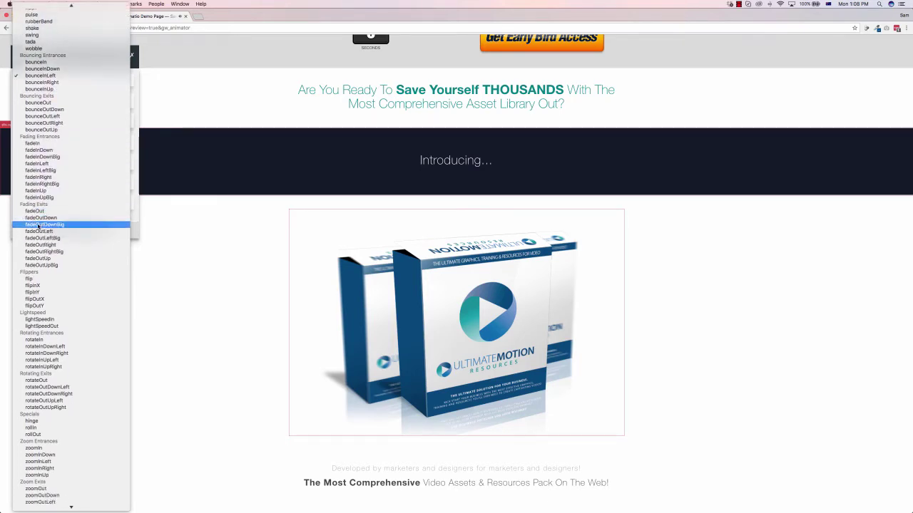
left_click(52, 345)
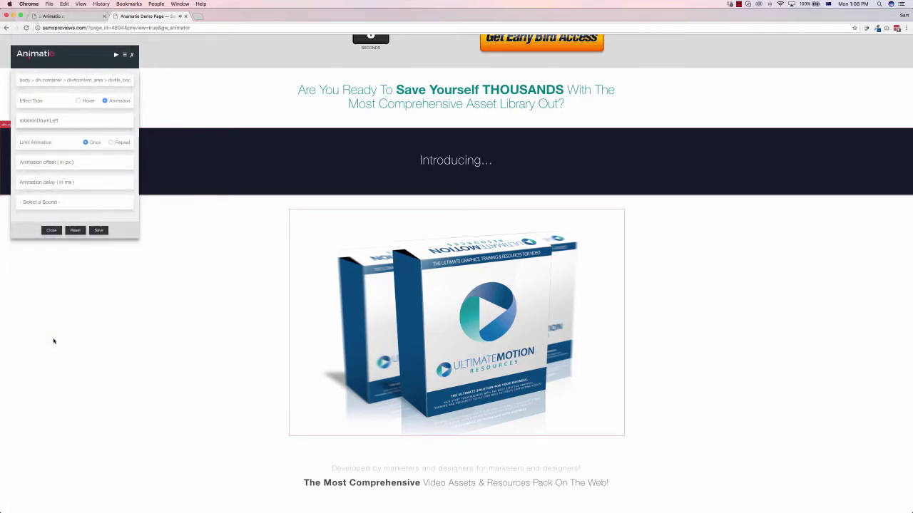
Step: Set the product box image's animation to bounceInDown
left_click(77, 120)
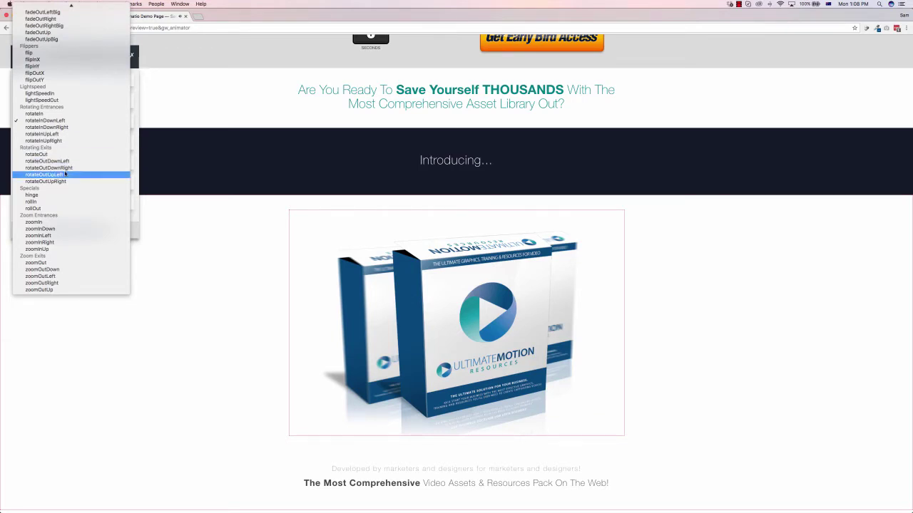
scroll(48, 122, "up", 4)
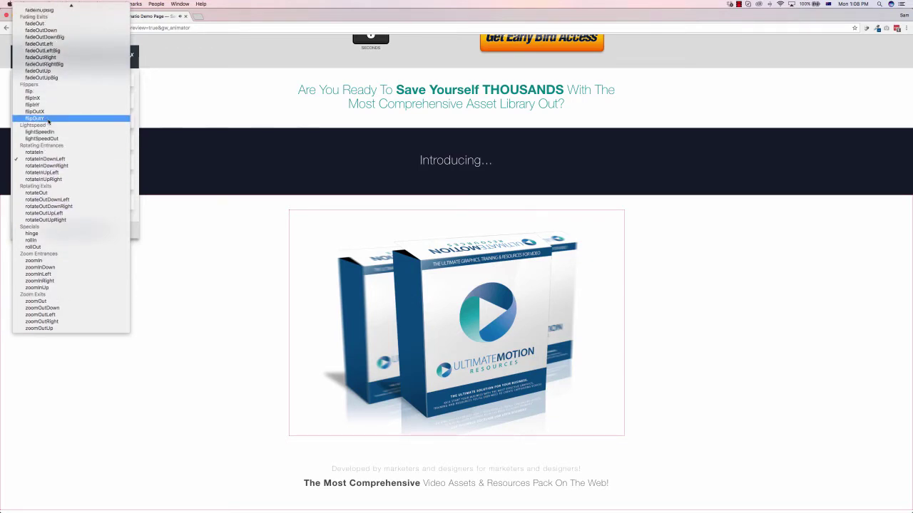
scroll(49, 121, "up", 7)
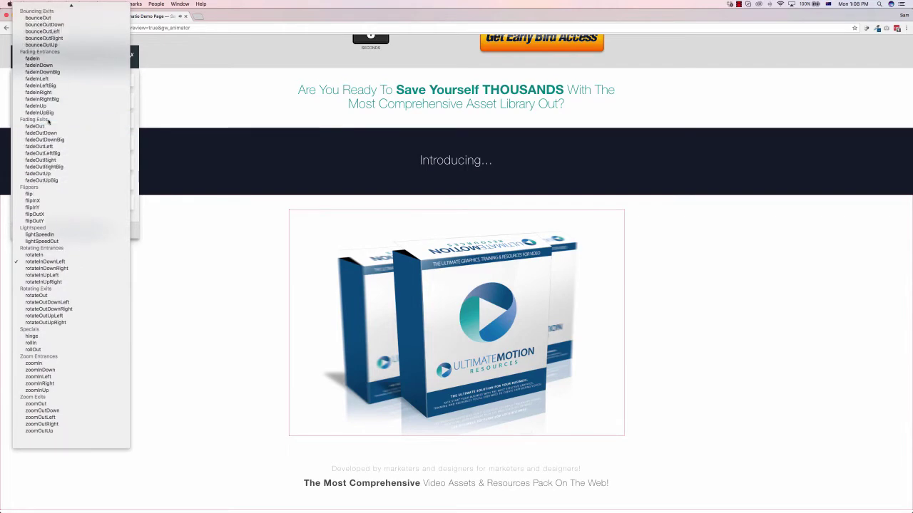
scroll(49, 121, "up", 5)
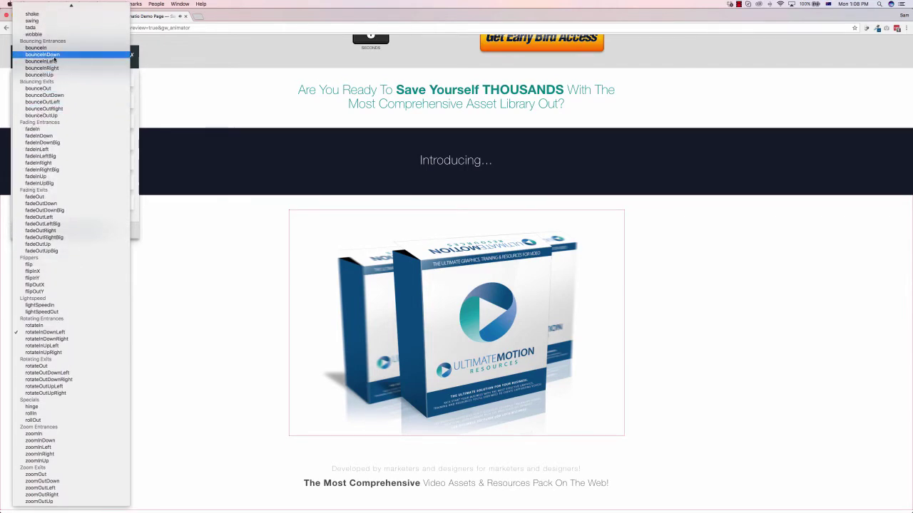
left_click(55, 60)
Step: Select the "Here's Everything You Get Access To Today:" heading and apply the swing animation to it
scroll(153, 238, "down", 3)
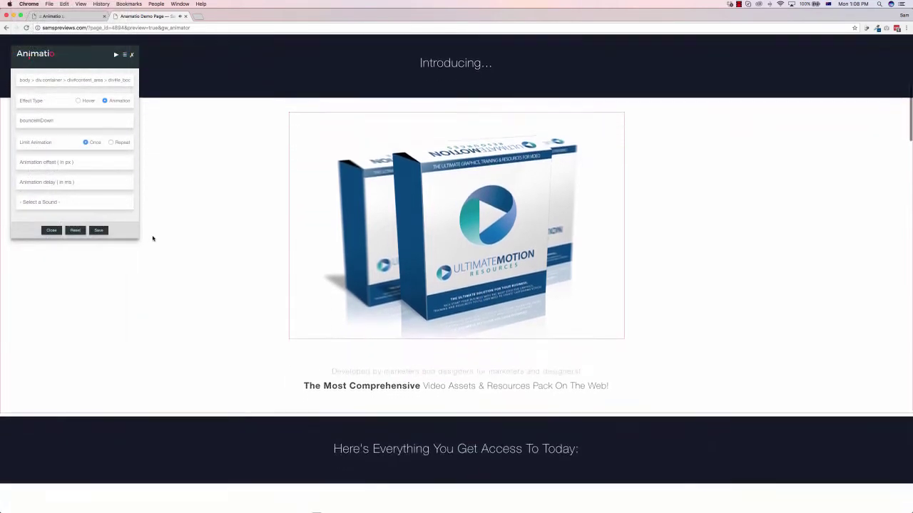
scroll(152, 239, "down", 5)
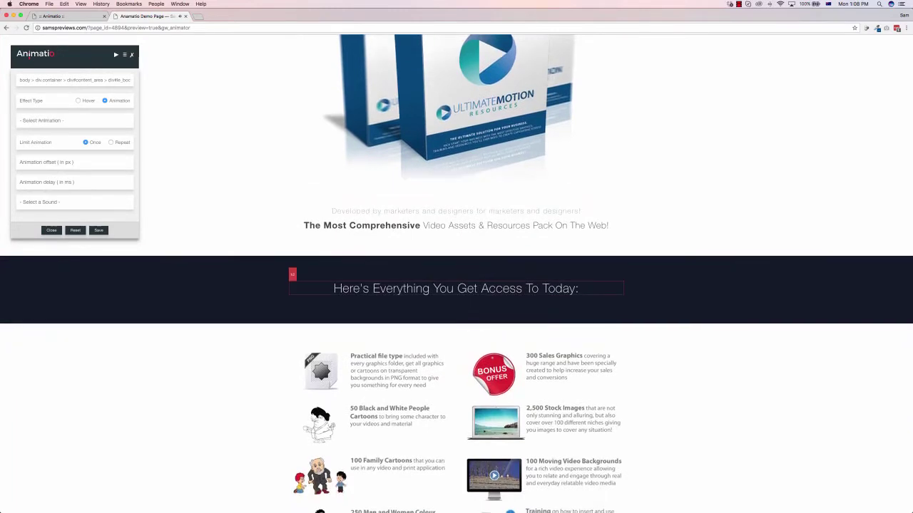
left_click(92, 121)
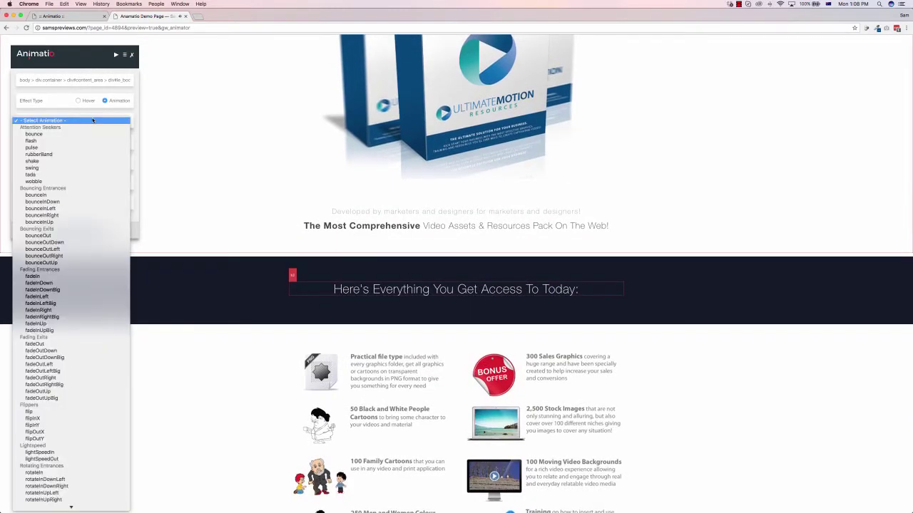
left_click(41, 169)
Step: Select the graphic listing the included assets below the heading and apply the rubberBand animation to it
scroll(201, 254, "down", 1)
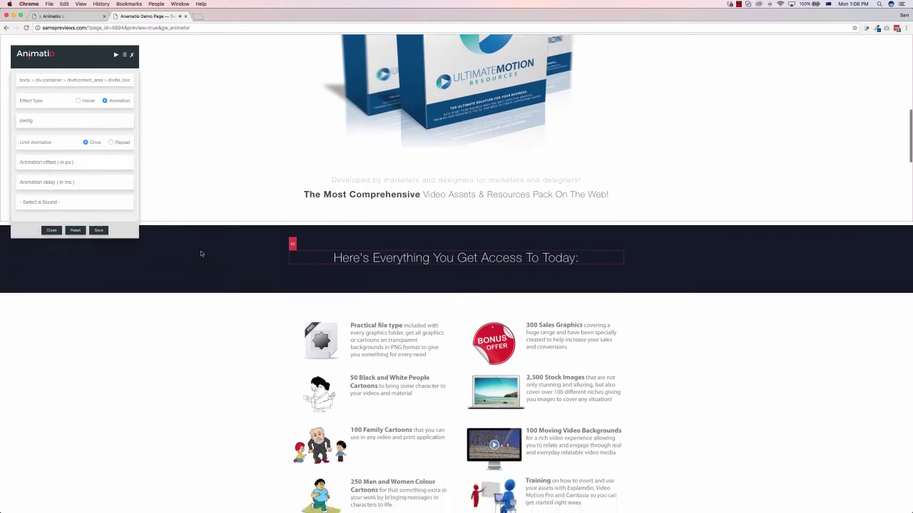
scroll(201, 254, "down", 2)
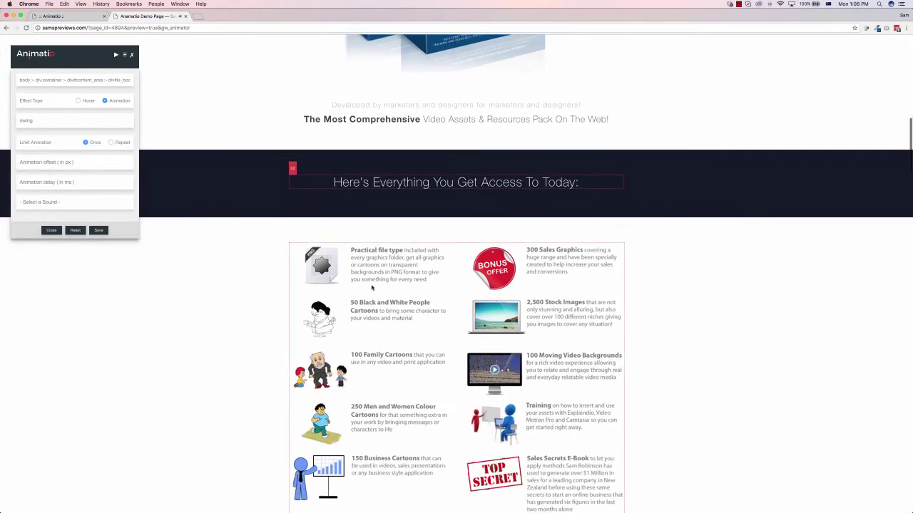
left_click(84, 123)
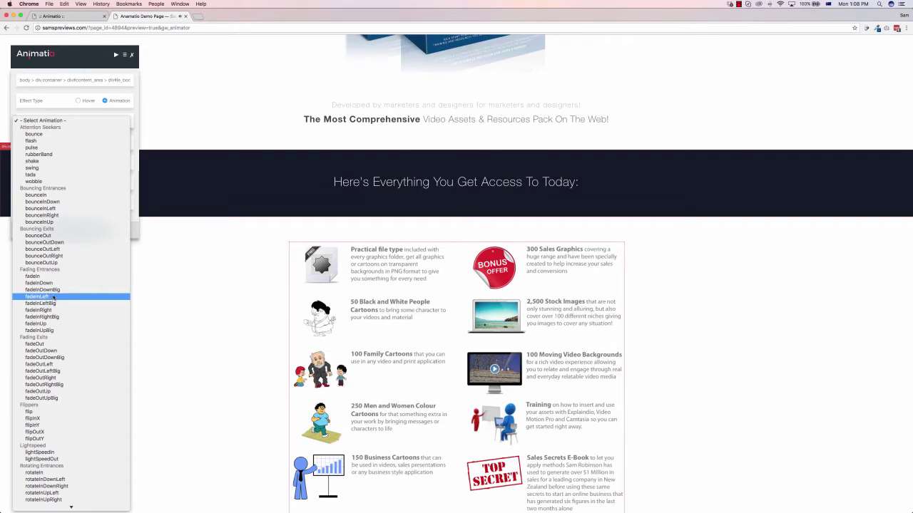
left_click(50, 156)
scroll(638, 248, "up", 2)
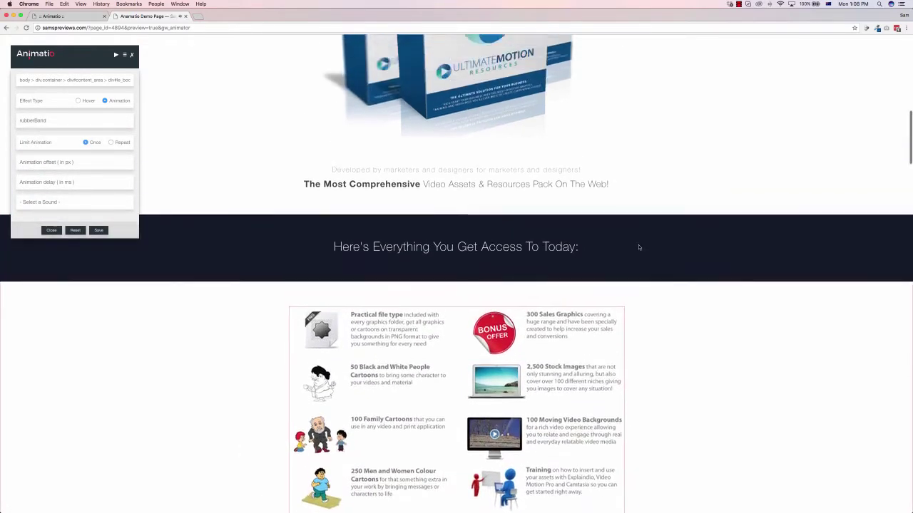
scroll(637, 248, "down", 3)
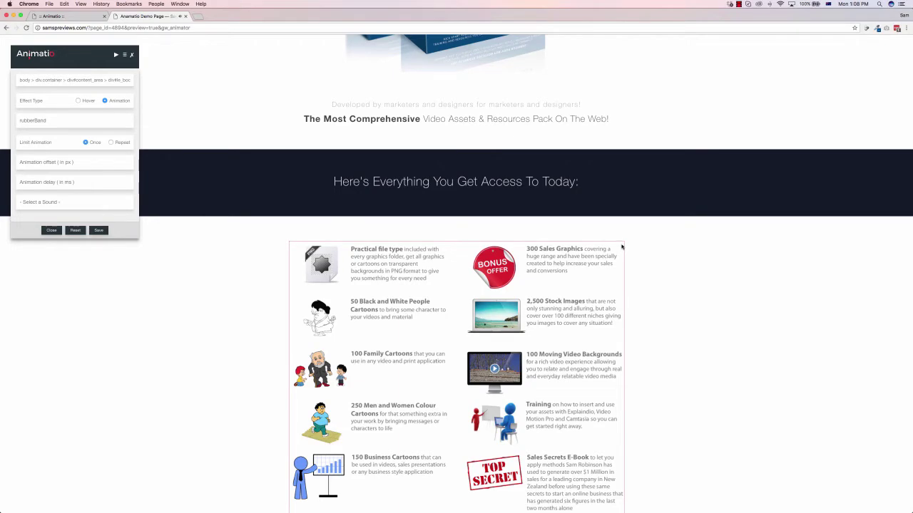
Step: Review the sales page from the bonus sections up to the opening video to see where animated elements sit
scroll(658, 93, "down", 10)
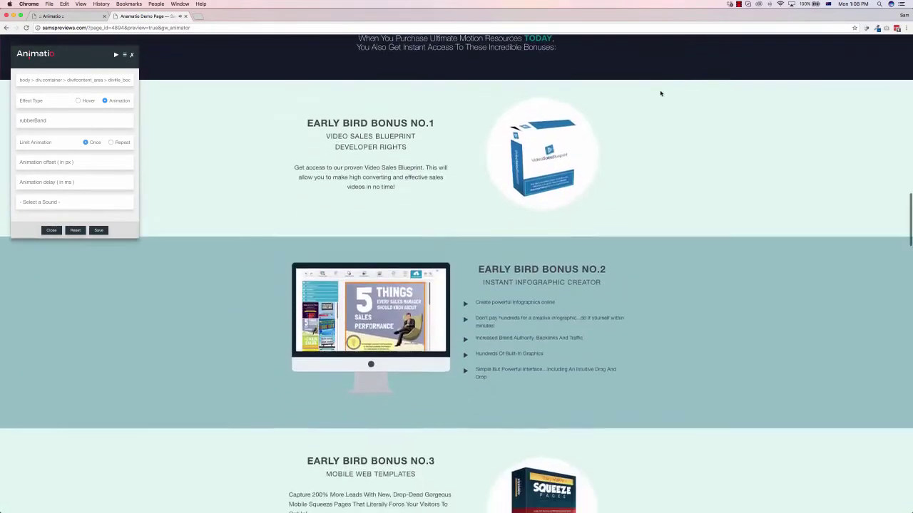
scroll(661, 94, "down", 10)
scroll(660, 93, "up", 2)
scroll(660, 93, "down", 2)
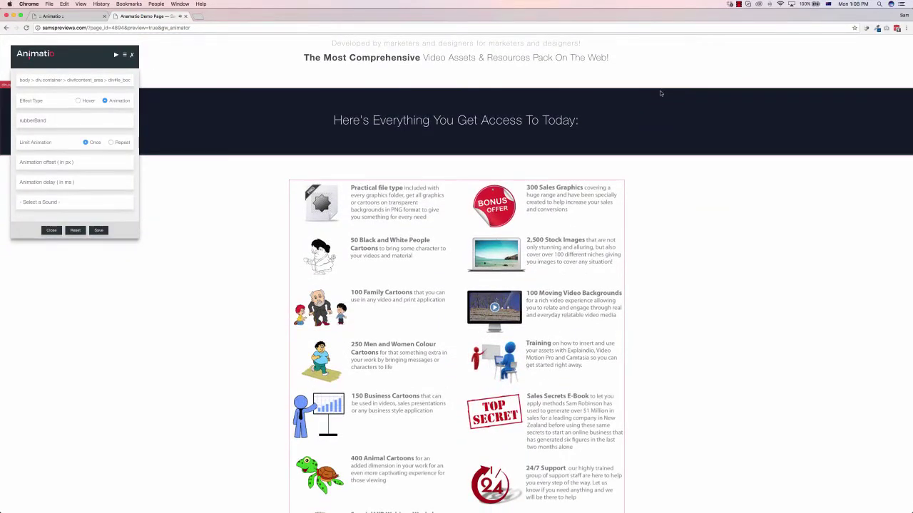
left_click(613, 121)
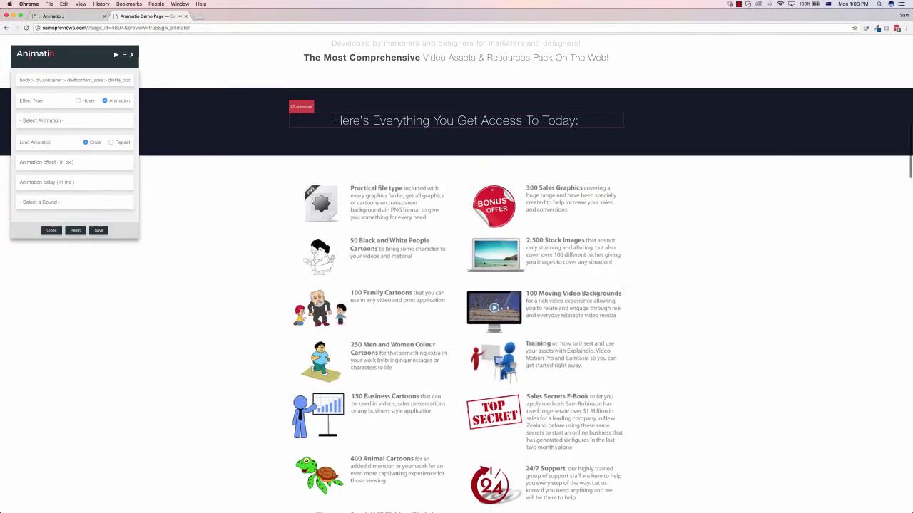
scroll(548, 184, "up", 3)
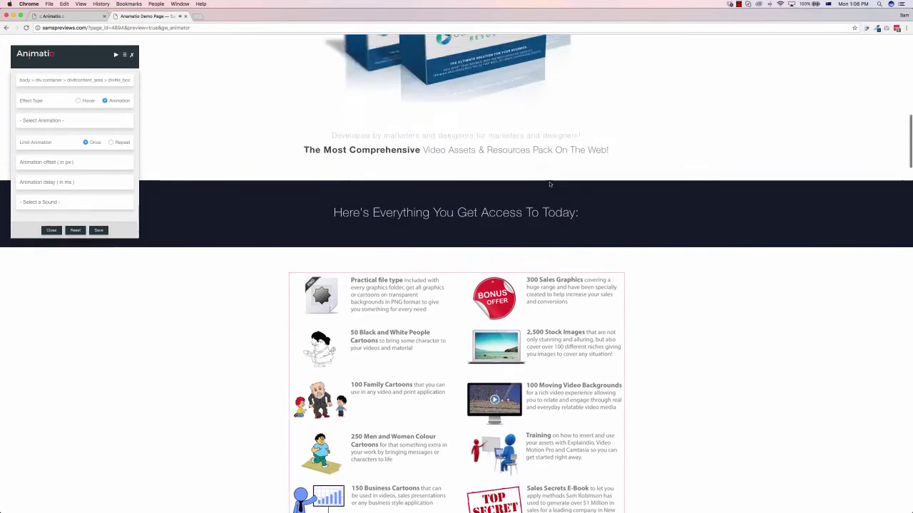
scroll(550, 184, "up", 6)
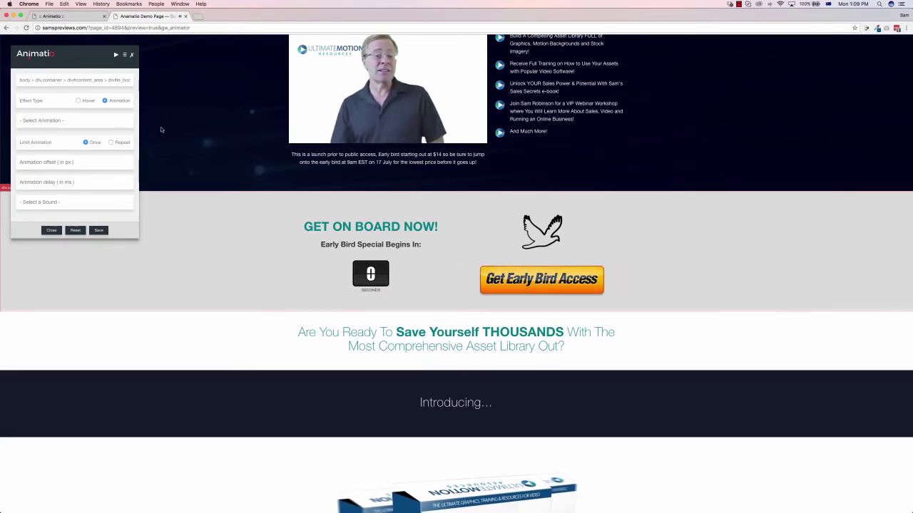
scroll(161, 130, "up", 4)
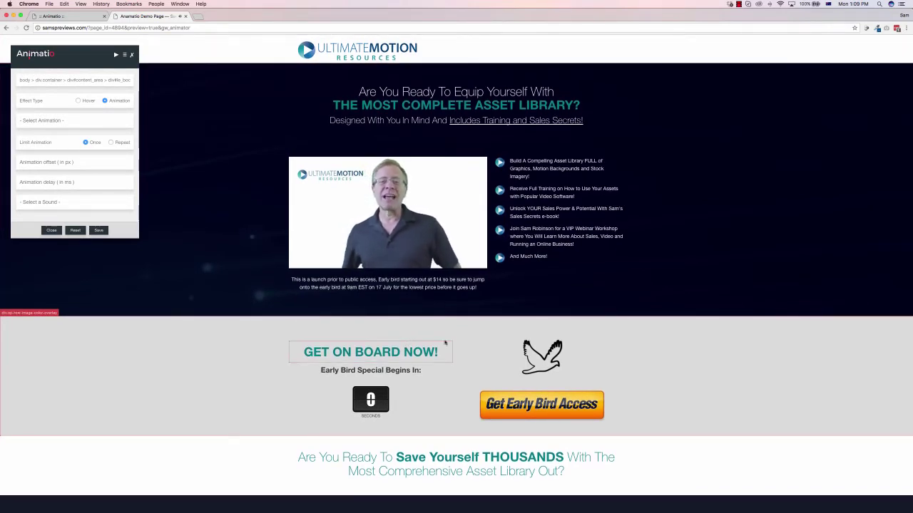
scroll(615, 280, "down", 1)
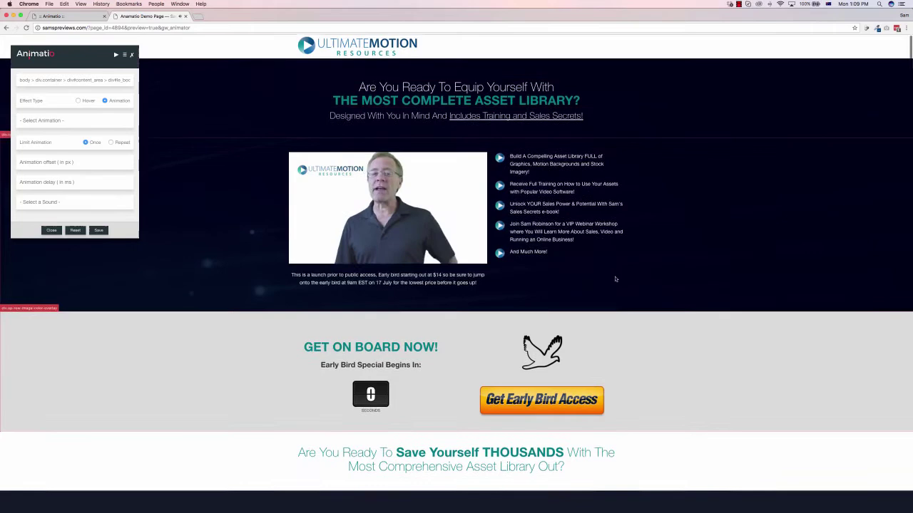
scroll(615, 280, "down", 3)
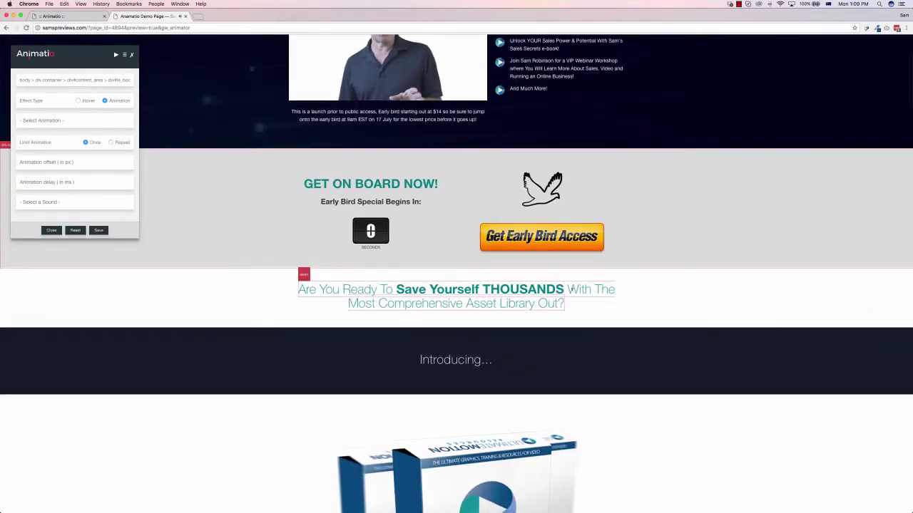
left_click(95, 121)
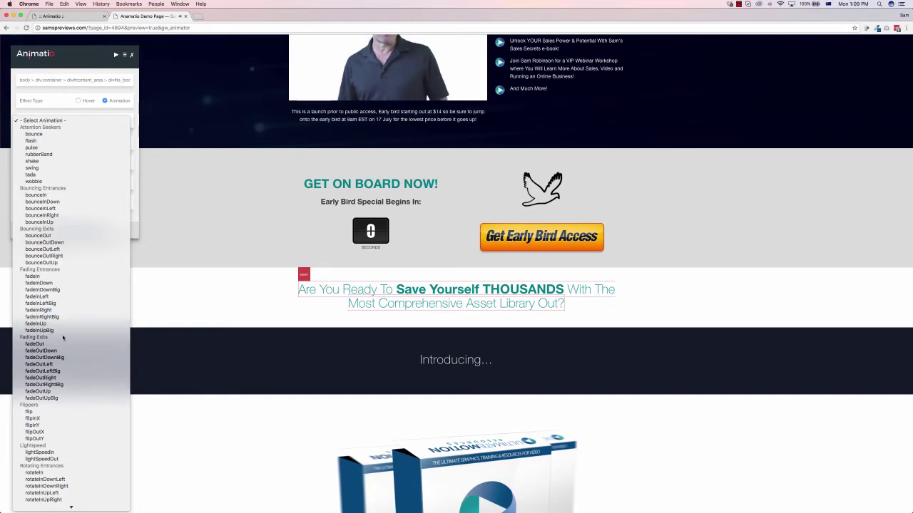
left_click(57, 216)
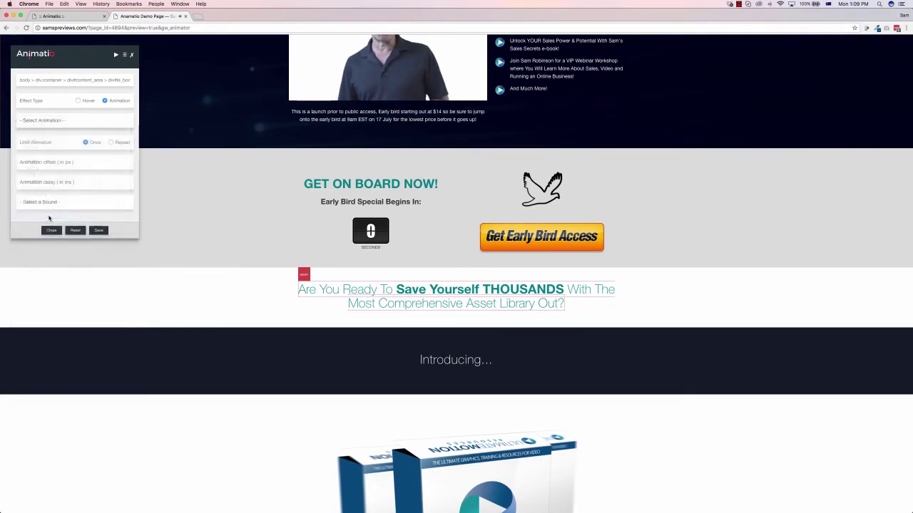
left_click(60, 122)
left_click(50, 109)
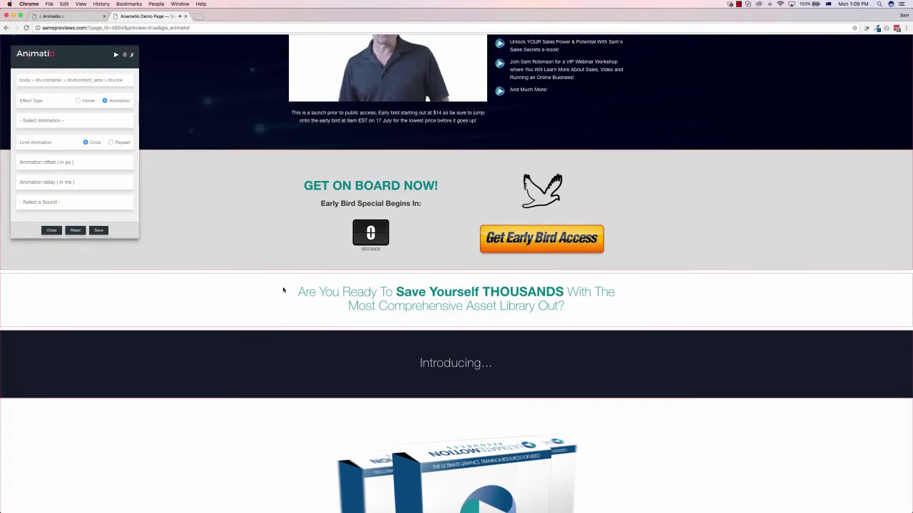
Step: Select the grey "GET ON BOARD NOW!" section and apply the bounceInLeft animation to it
left_click(219, 242)
left_click(55, 120)
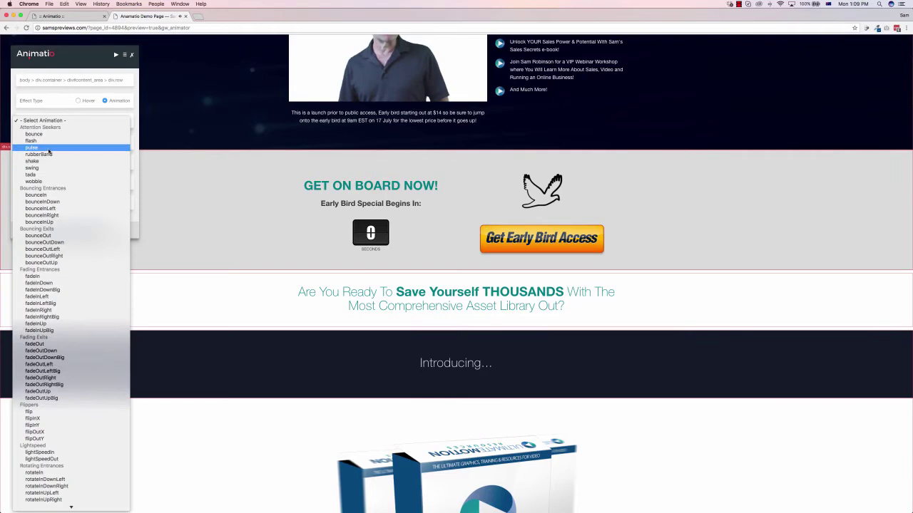
left_click(40, 208)
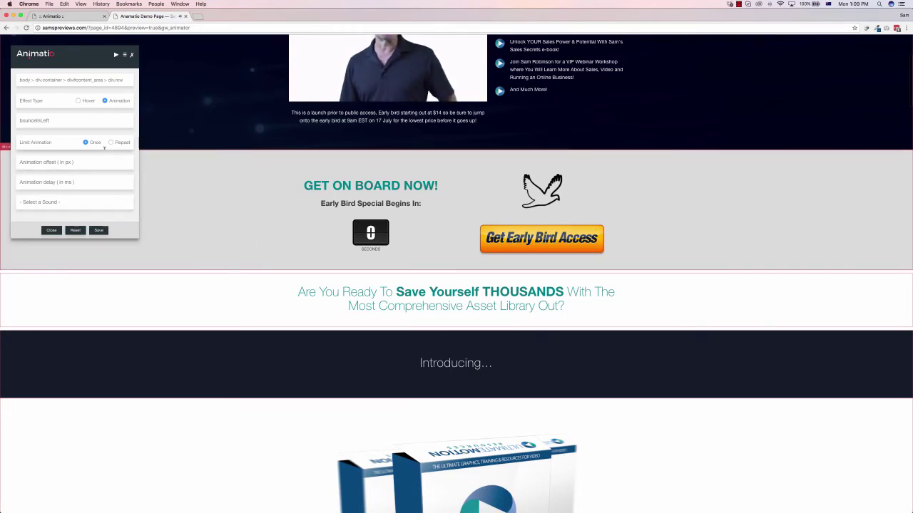
Step: Select the product box image, apply bounceInDown with an animation offset of 500 px, and save the animation
scroll(146, 204, "down", 5)
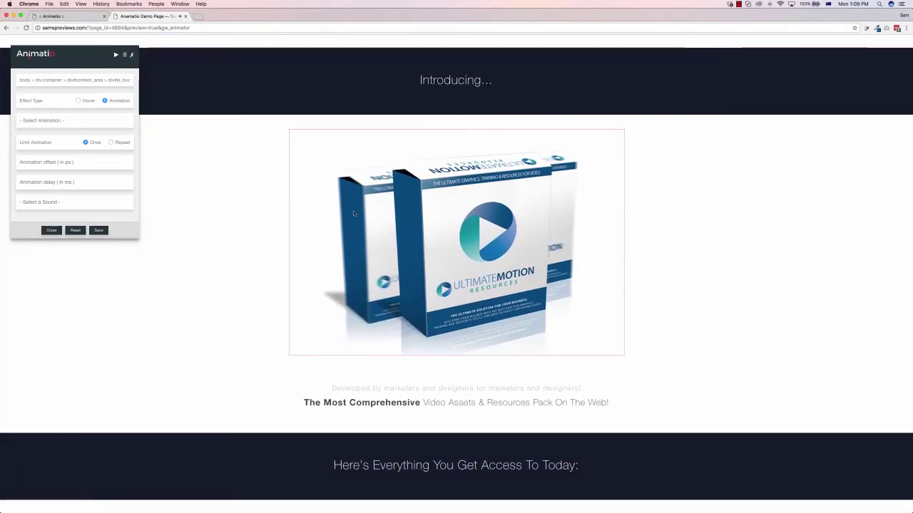
left_click(72, 120)
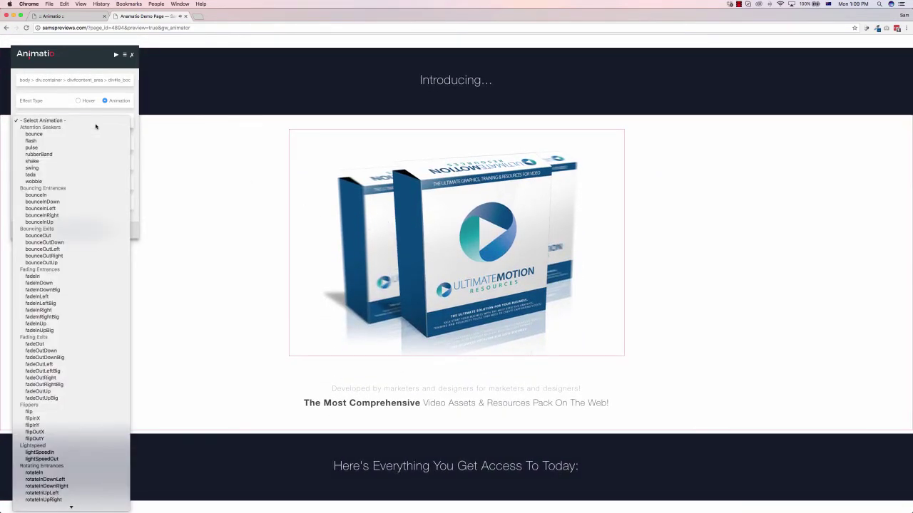
left_click(58, 203)
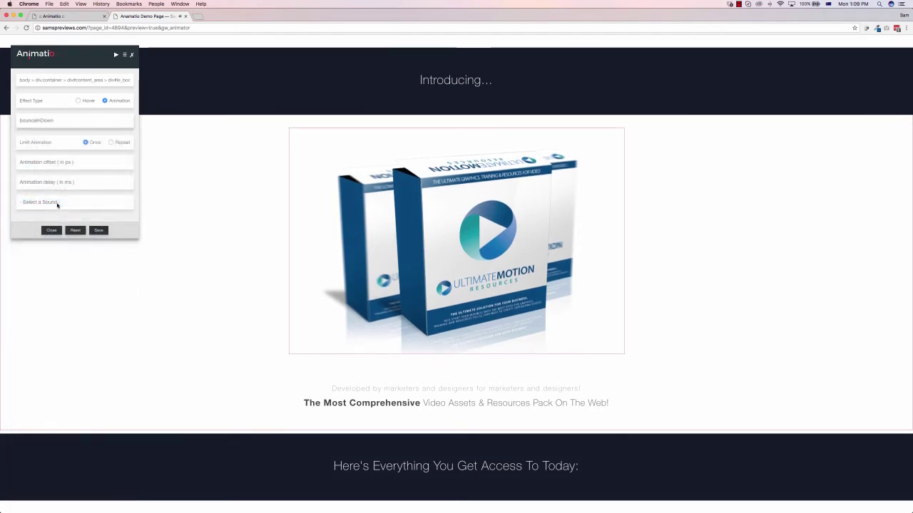
left_click(128, 162)
type("00")
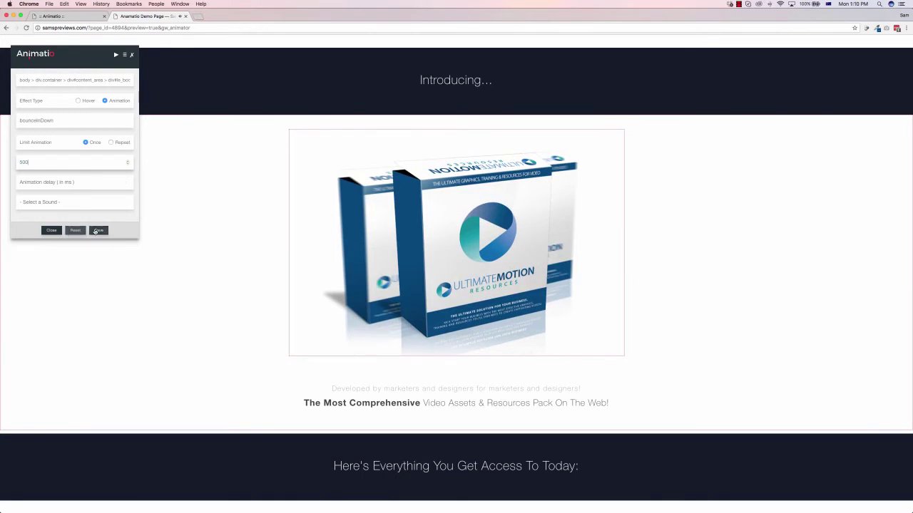
left_click(97, 231)
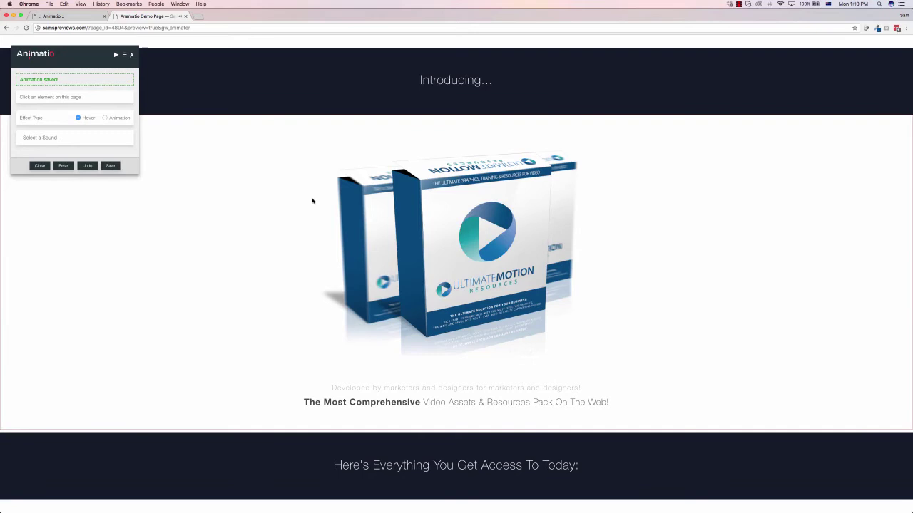
Step: Select the graphic listing the included assets, apply bounceInRight with a 500 px offset and 0 ms delay, and save the animation
scroll(430, 220, "down", 5)
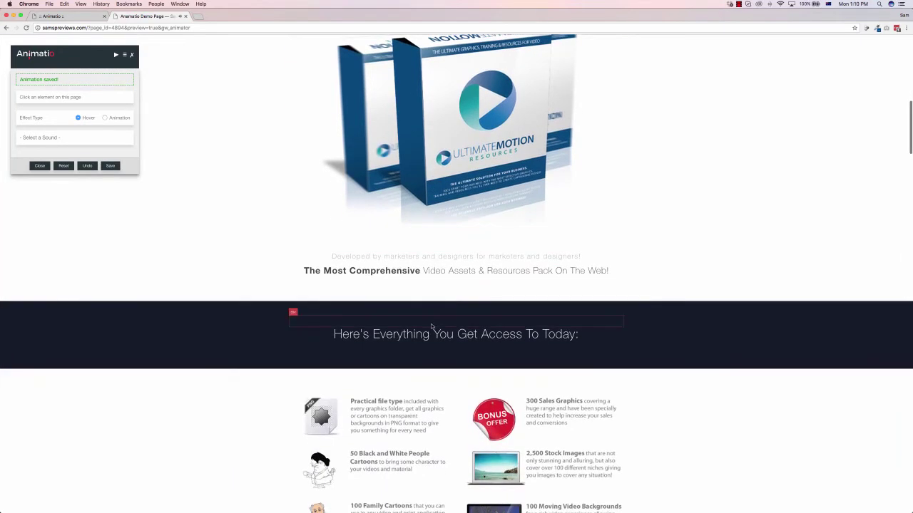
left_click(431, 327)
scroll(428, 406, "down", 1)
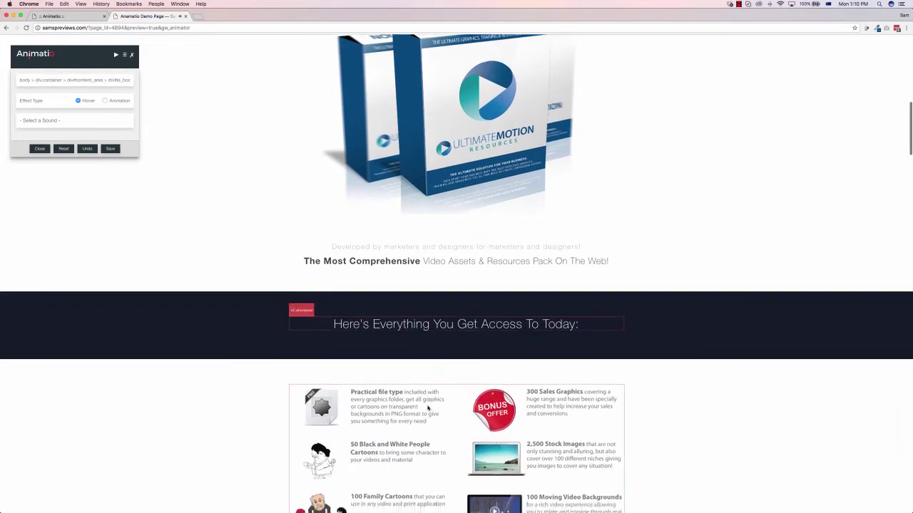
scroll(428, 407, "down", 3)
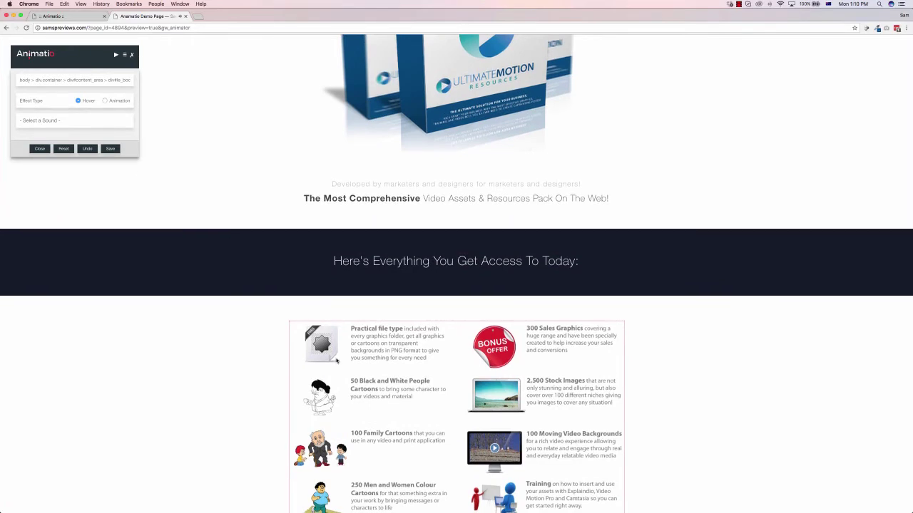
scroll(378, 380, "down", 2)
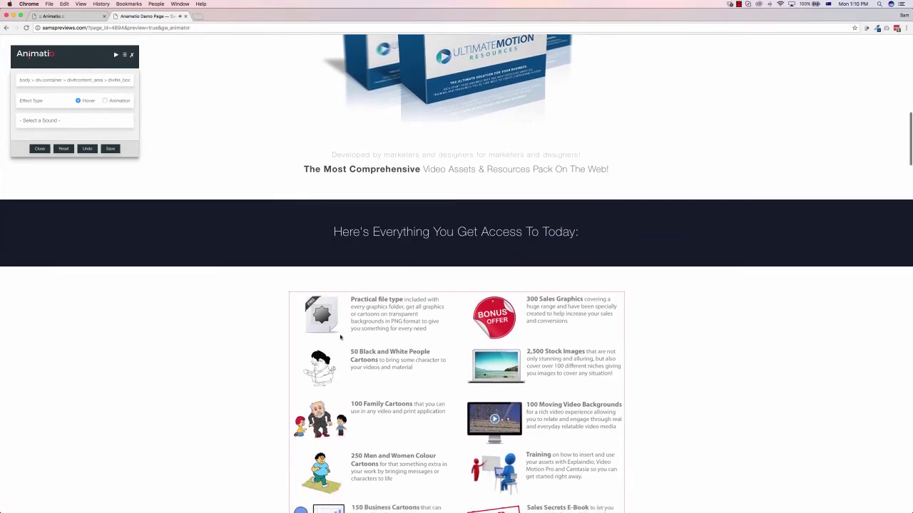
left_click(106, 101)
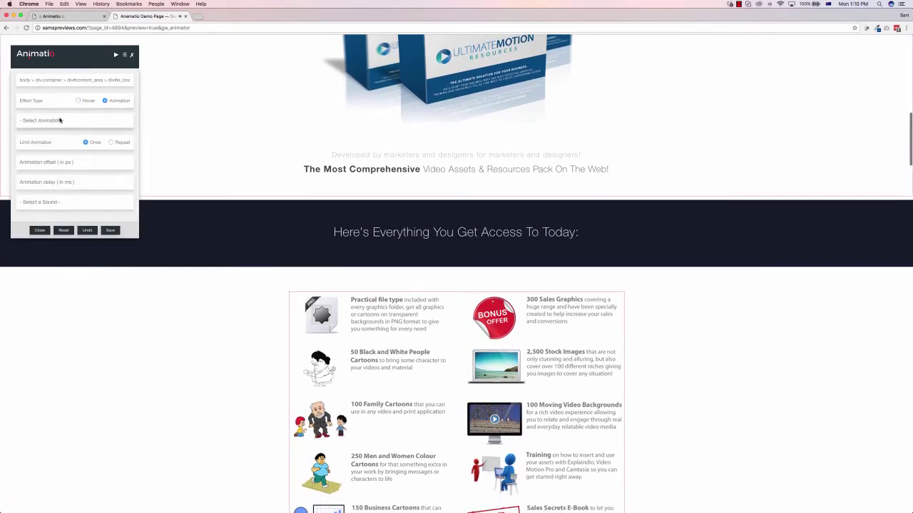
left_click(87, 121)
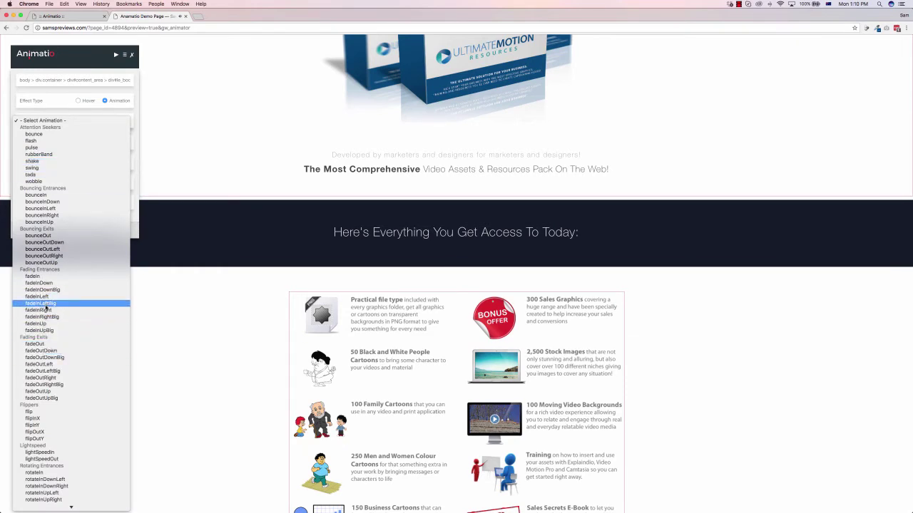
left_click(41, 216)
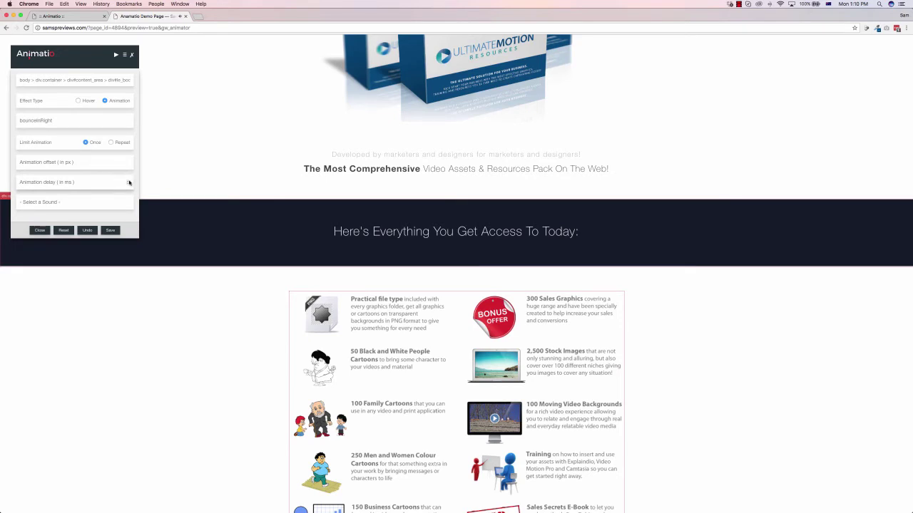
left_click(129, 182)
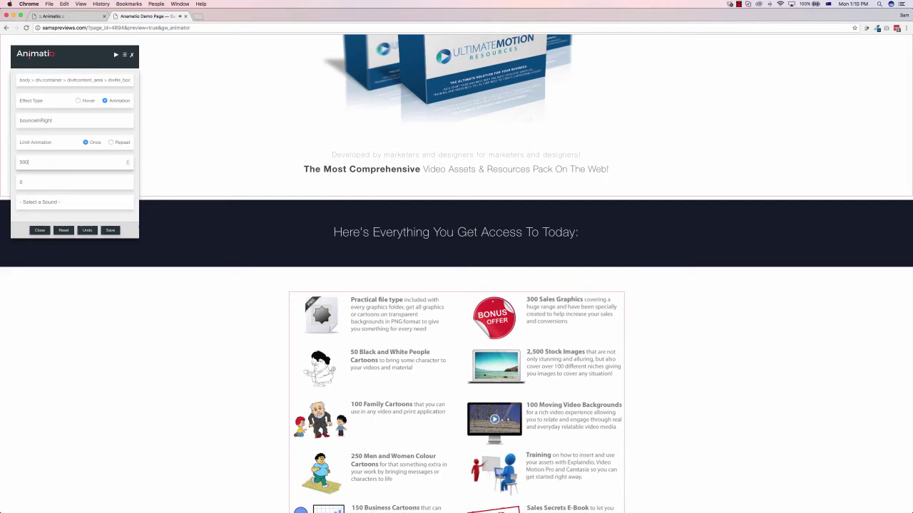
left_click(110, 230)
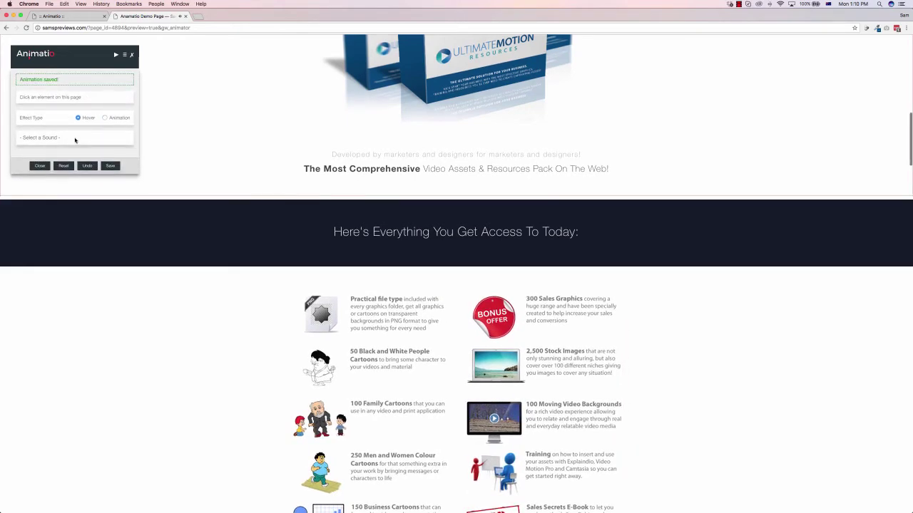
Step: Reselect the graphic listing the included assets and update its saved animation settings
left_click(417, 328)
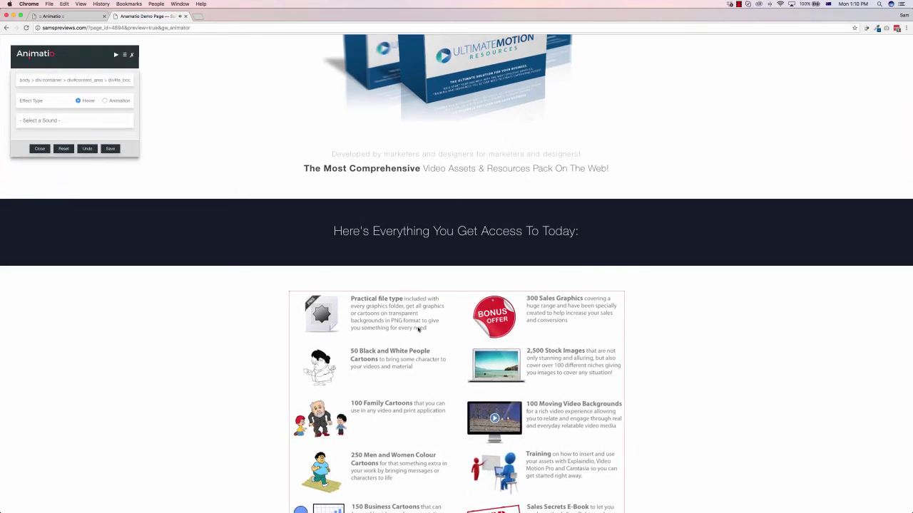
scroll(419, 328, "up", 5)
scroll(418, 328, "down", 10)
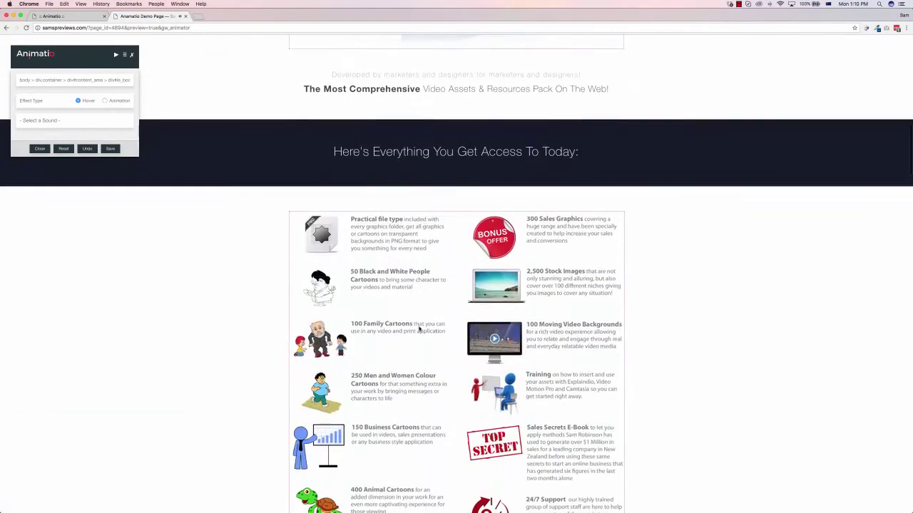
left_click(110, 148)
Step: Select the "Get Early Bird Access" button and look through the available hover sounds, from the female and male voices to the sound effects
scroll(214, 214, "up", 15)
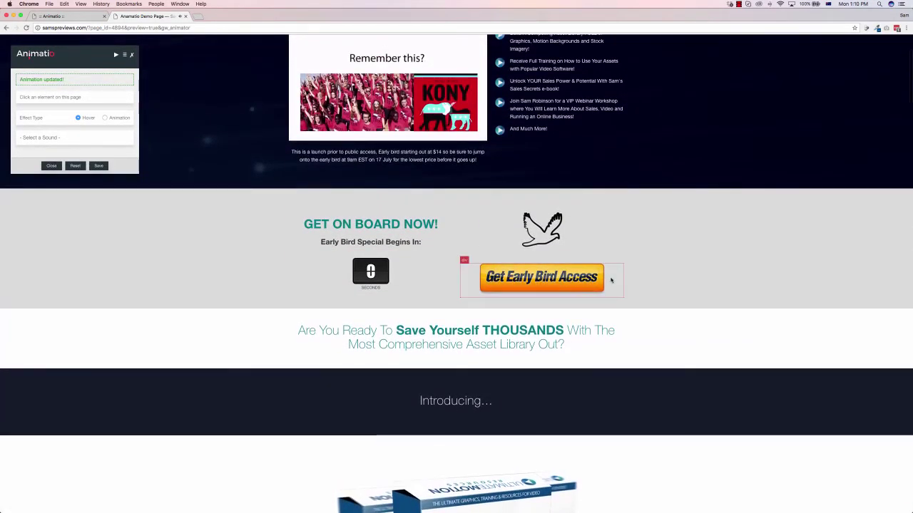
left_click(542, 280)
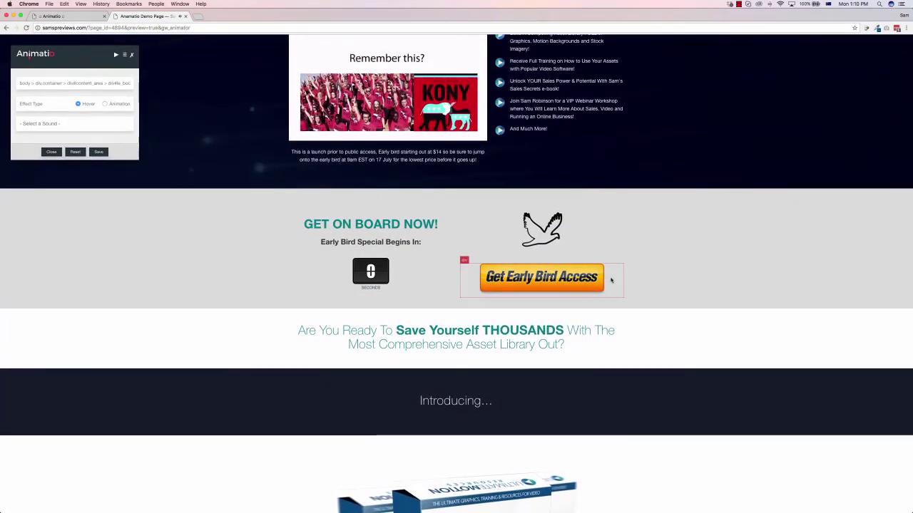
left_click(63, 121)
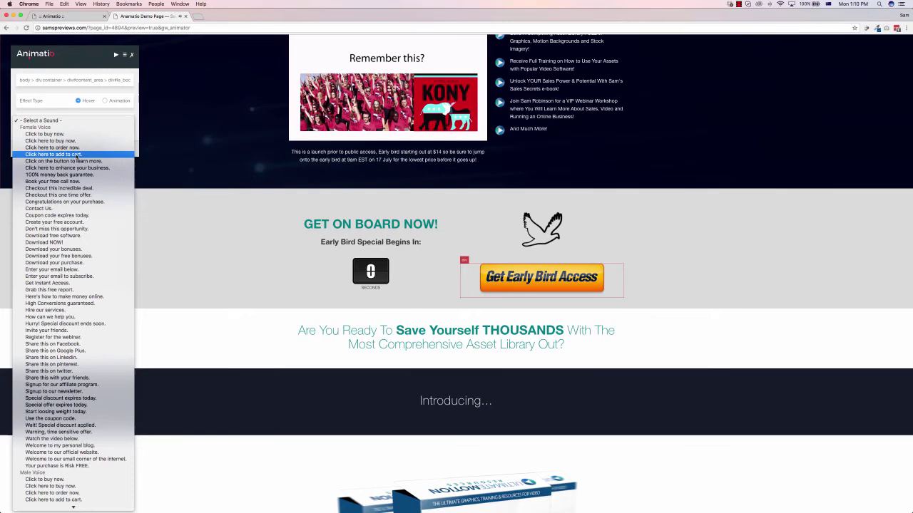
scroll(66, 160, "down", 1)
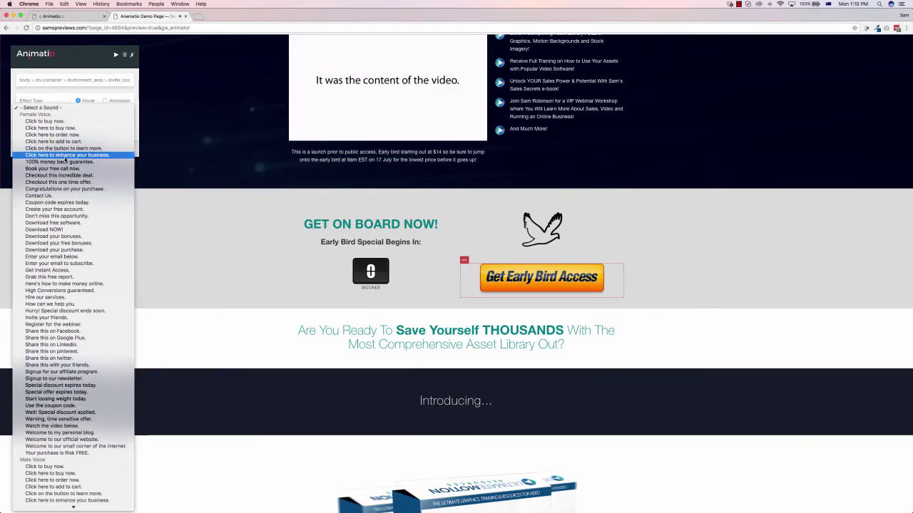
scroll(66, 159, "down", 20)
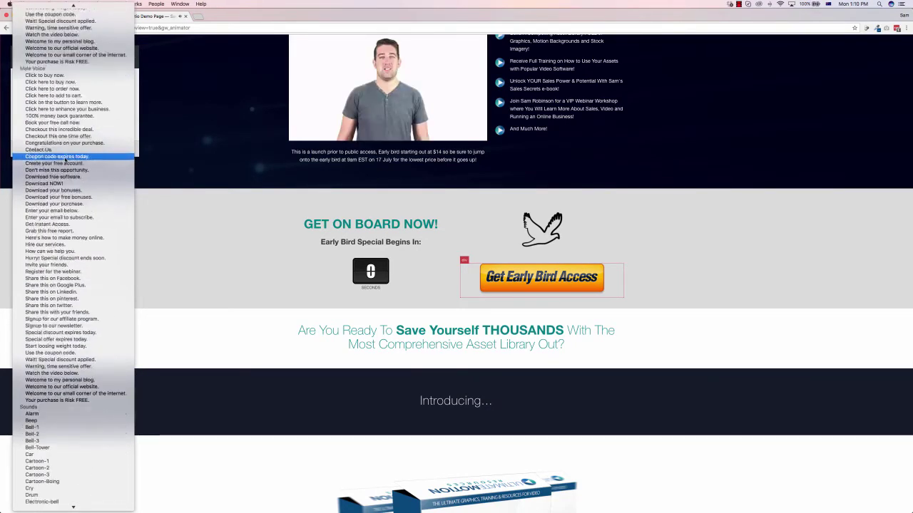
scroll(65, 160, "down", 8)
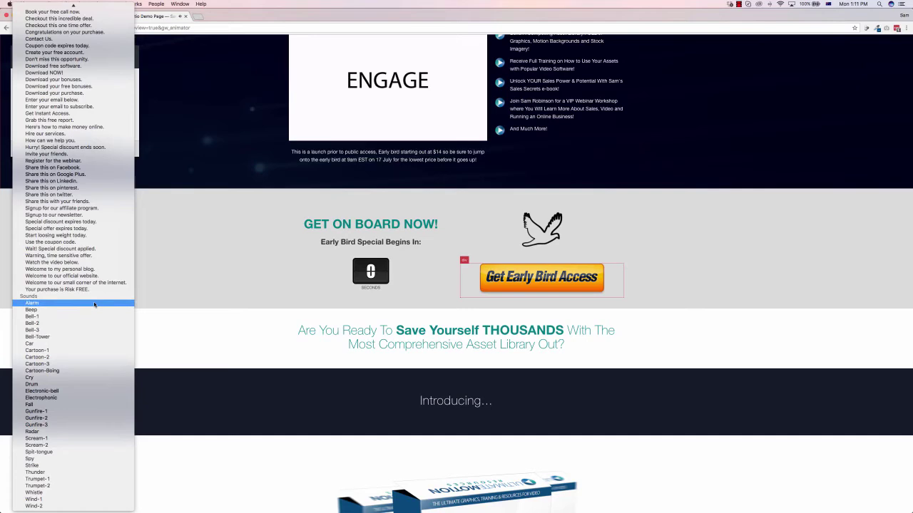
scroll(95, 307, "up", 6)
key("Escape")
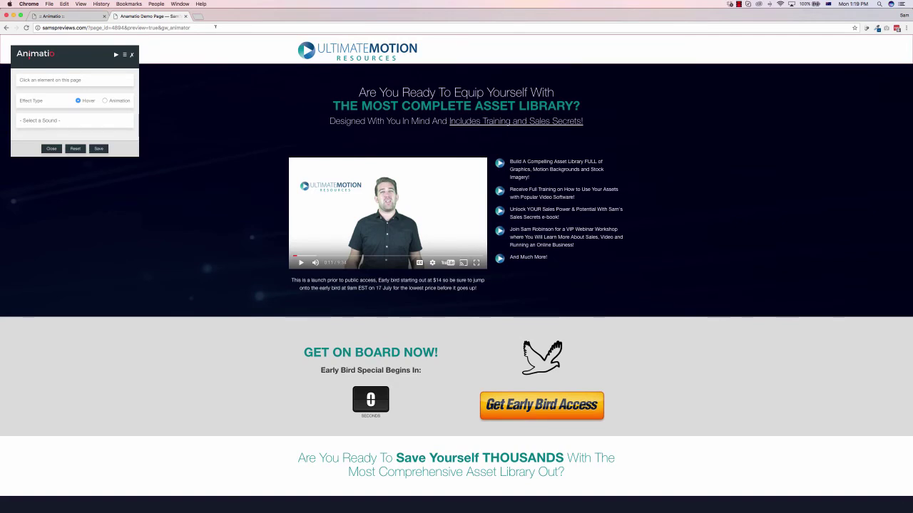
Step: Reload the demo page and review the saved animations from the header down to the Special Early Bird Bonuses section
left_click(215, 27)
key("Return")
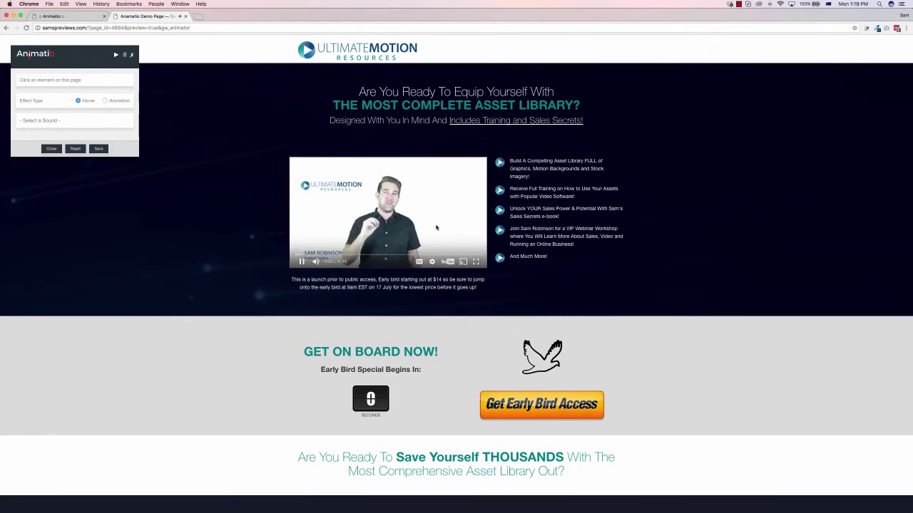
scroll(725, 227, "down", 1)
scroll(724, 227, "down", 5)
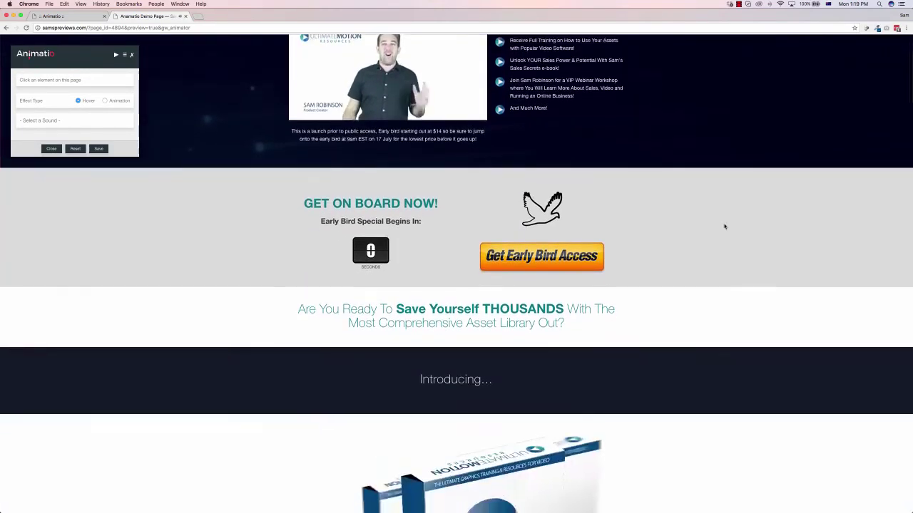
scroll(726, 226, "down", 4)
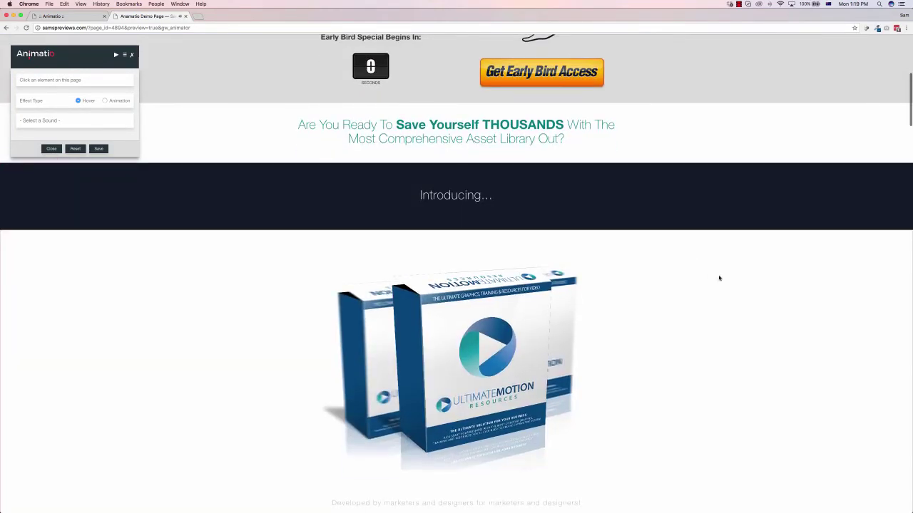
scroll(720, 298, "down", 8)
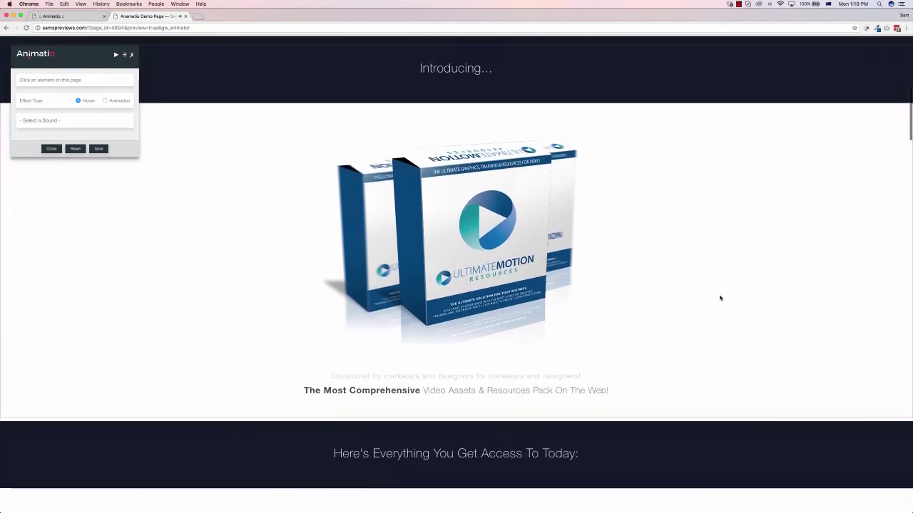
scroll(721, 298, "down", 7)
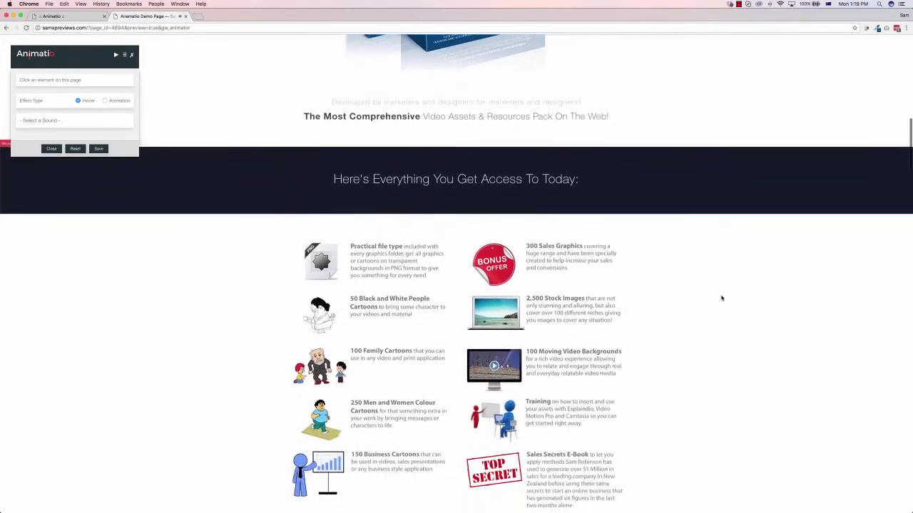
scroll(721, 296, "down", 1)
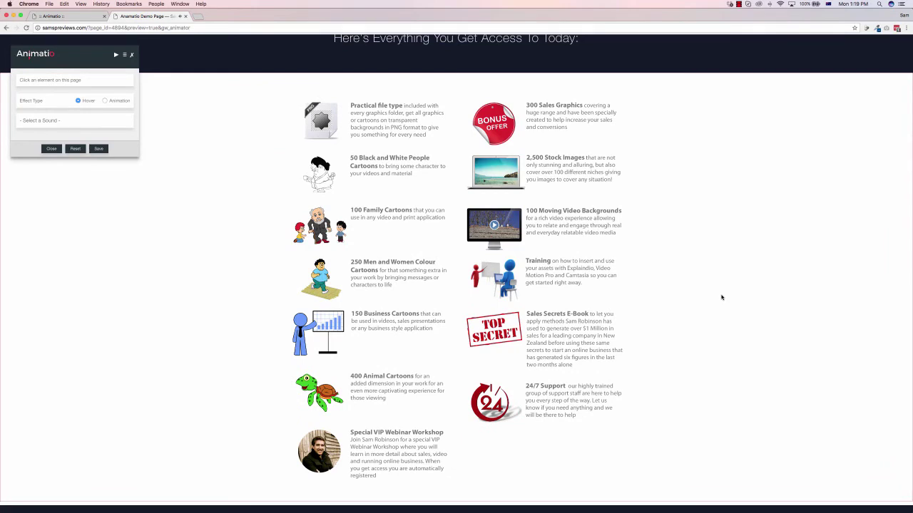
scroll(720, 297, "down", 1)
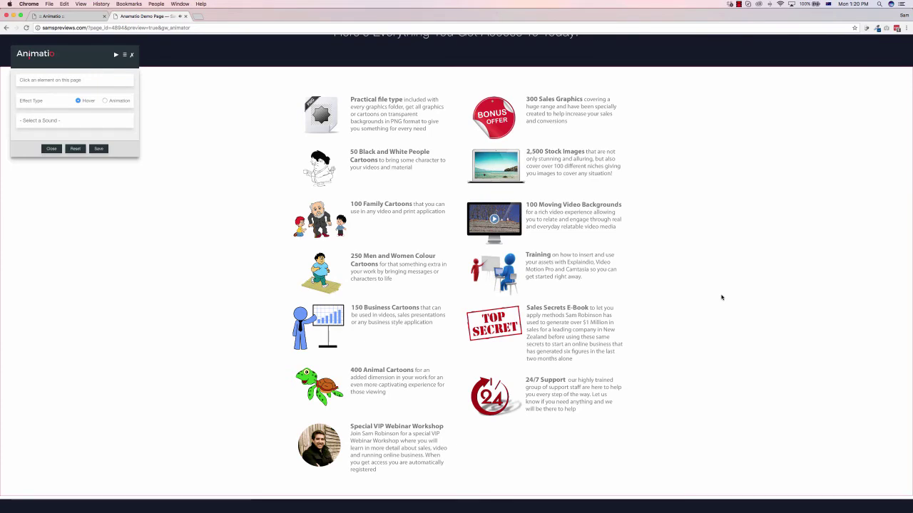
scroll(721, 297, "down", 5)
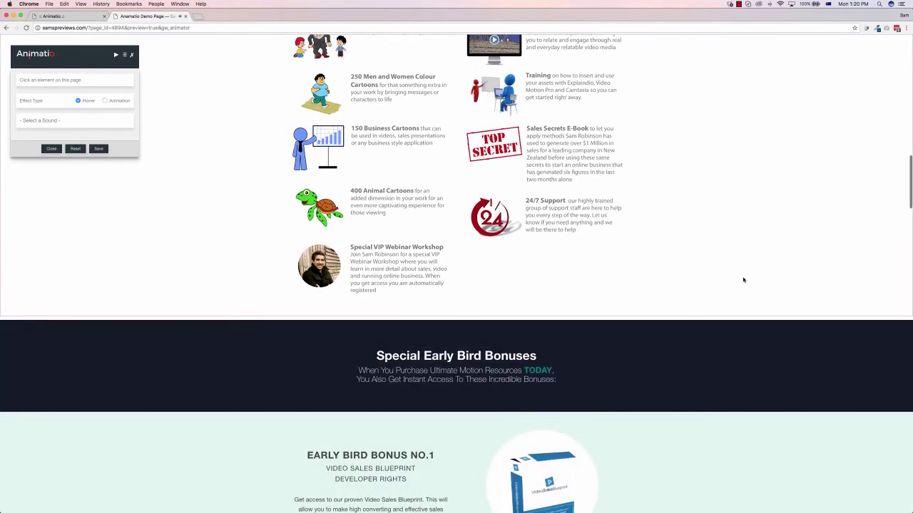
scroll(743, 281, "up", 10)
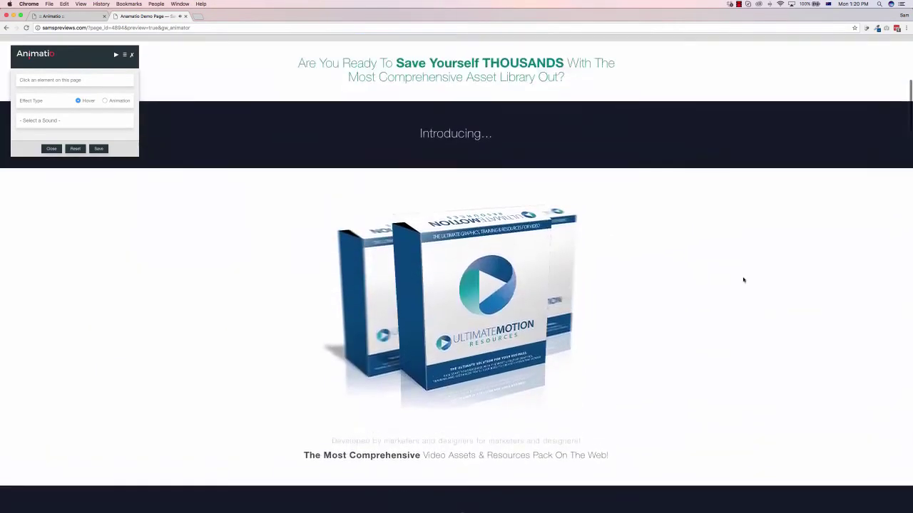
scroll(743, 280, "up", 6)
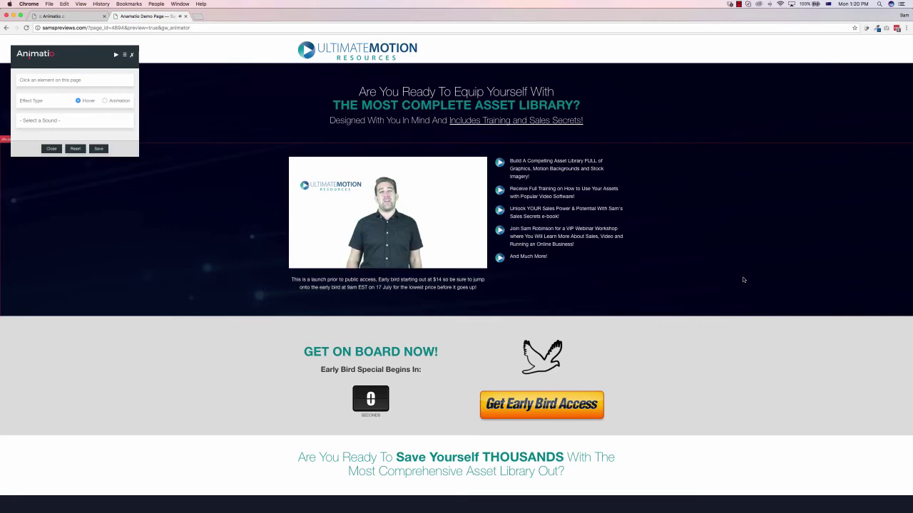
scroll(743, 277, "down", 7)
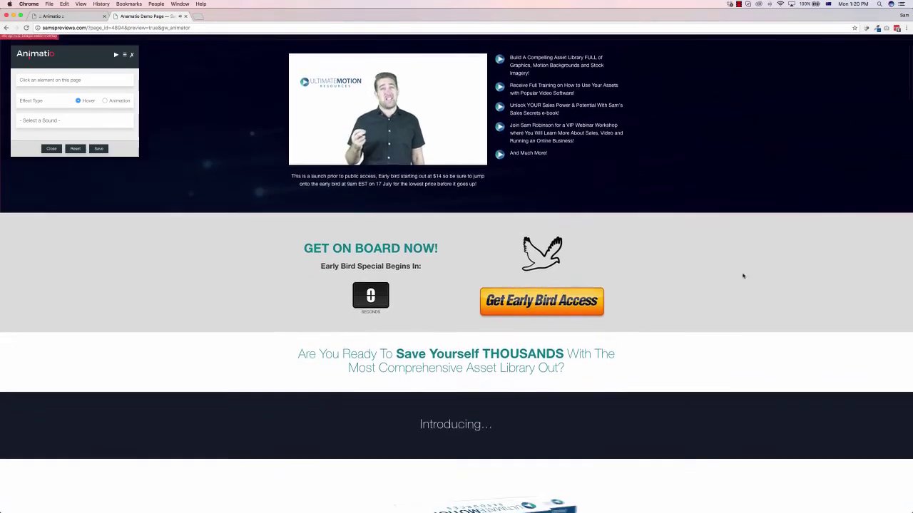
scroll(743, 276, "down", 7)
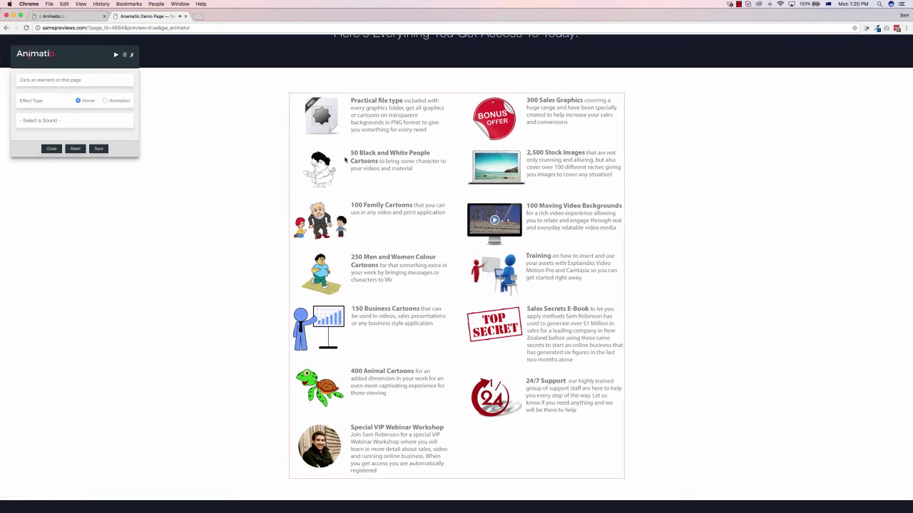
scroll(26, 84, "down", 4)
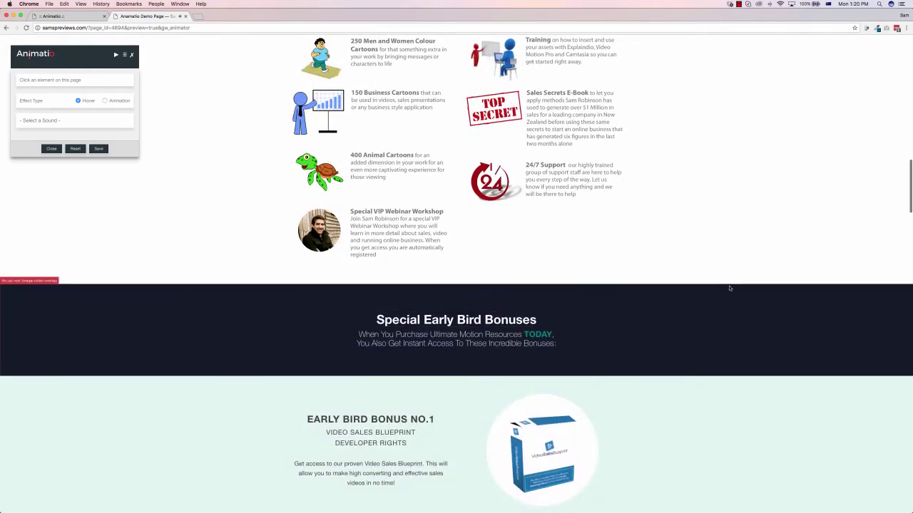
scroll(727, 288, "up", 15)
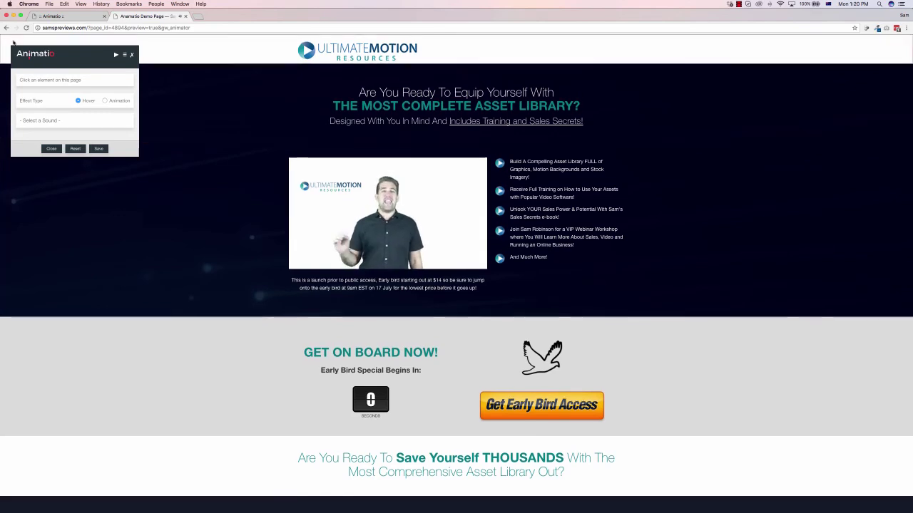
Step: Switch to the Animatio member portal, open the Animatio product, and look through its lessons from the User Manual to Using with Instabuilder
left_click(67, 15)
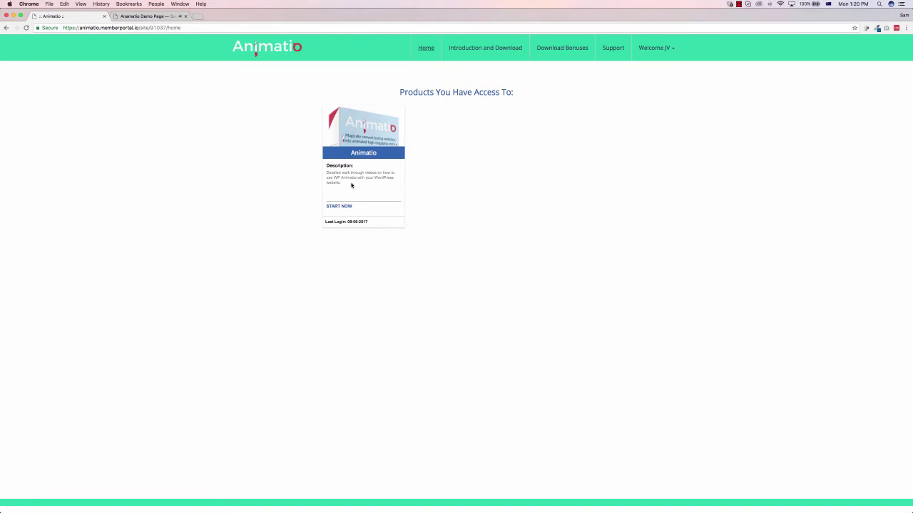
left_click(342, 207)
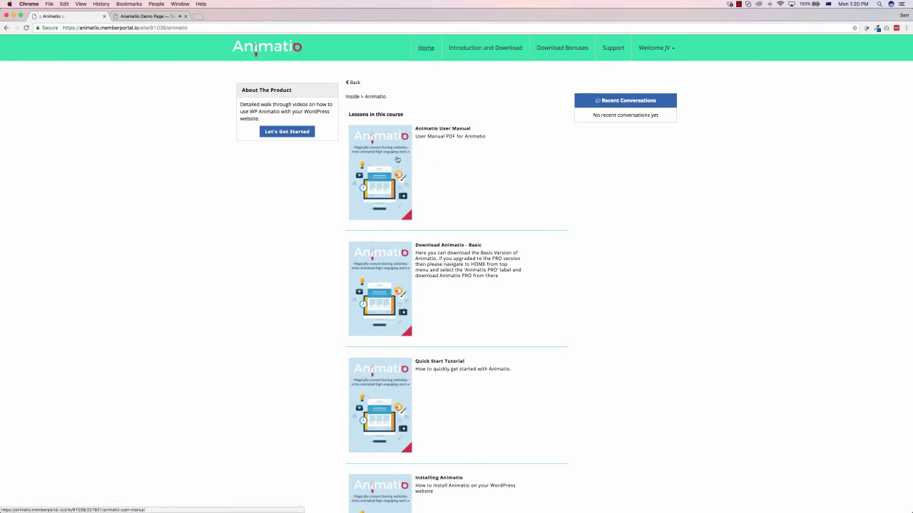
scroll(397, 160, "down", 3)
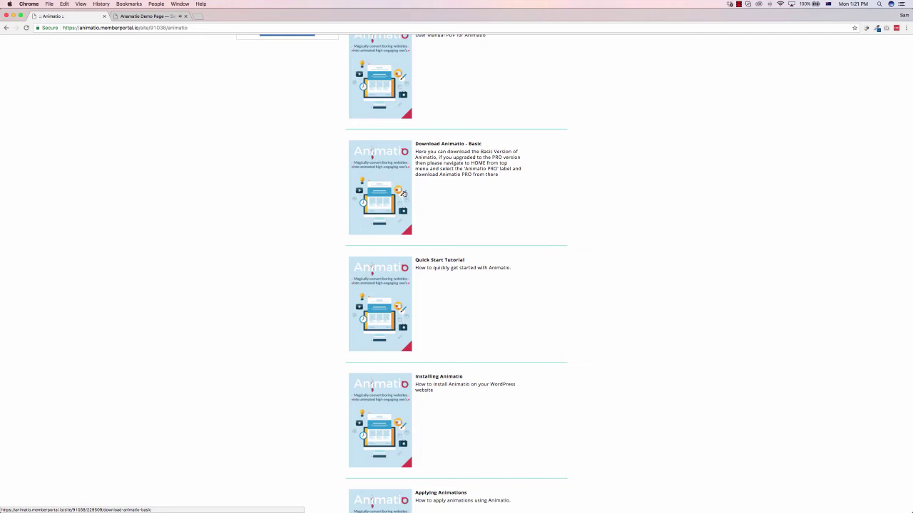
scroll(410, 279, "down", 1)
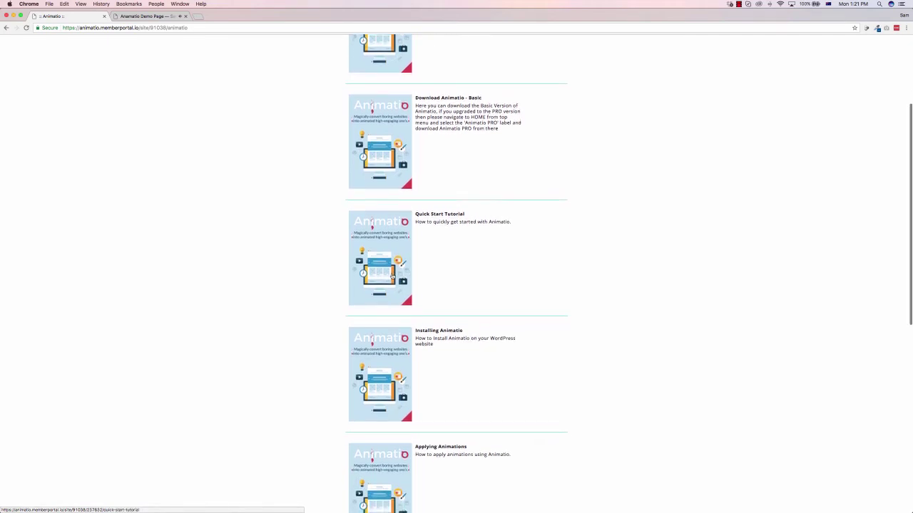
scroll(392, 276, "down", 2)
scroll(390, 269, "down", 1)
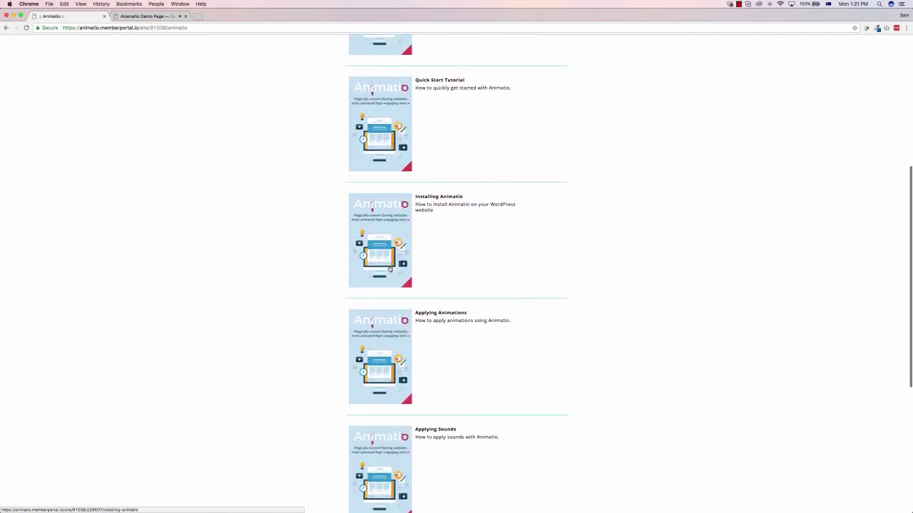
scroll(390, 270, "down", 1)
scroll(396, 285, "down", 3)
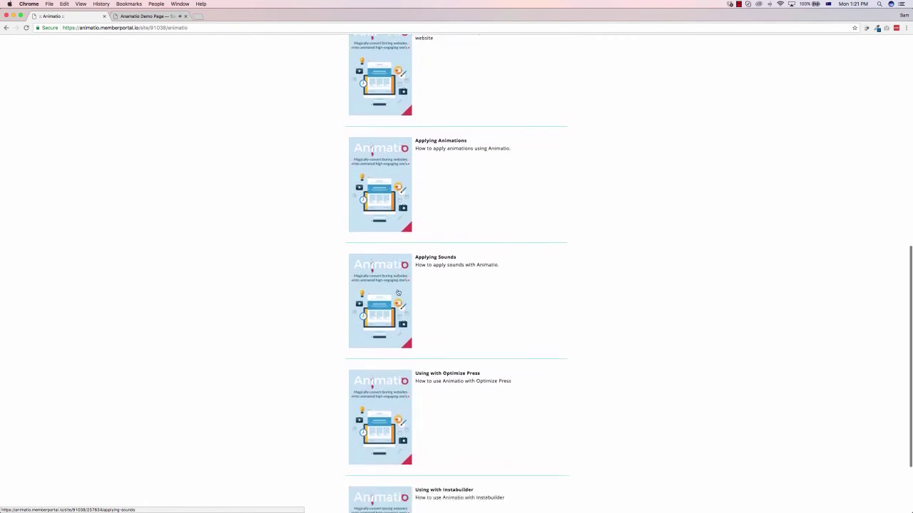
scroll(397, 292, "down", 2)
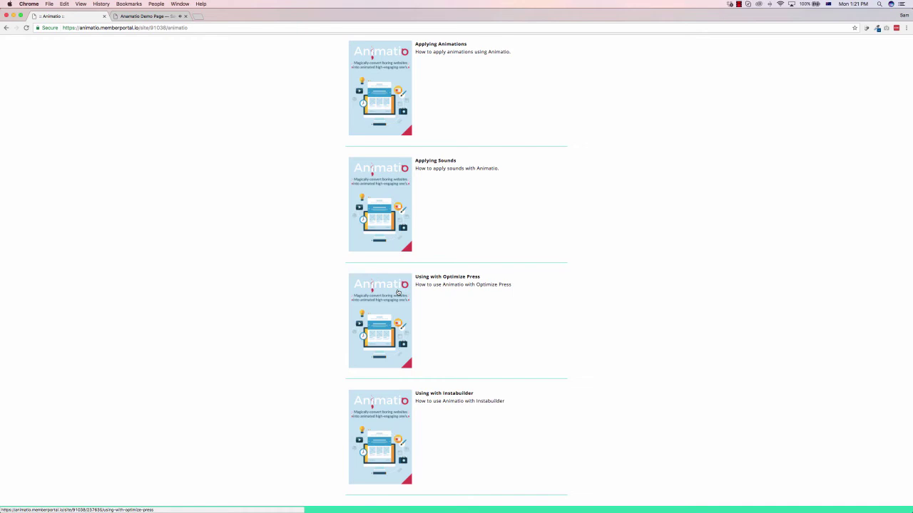
scroll(465, 212, "up", 10)
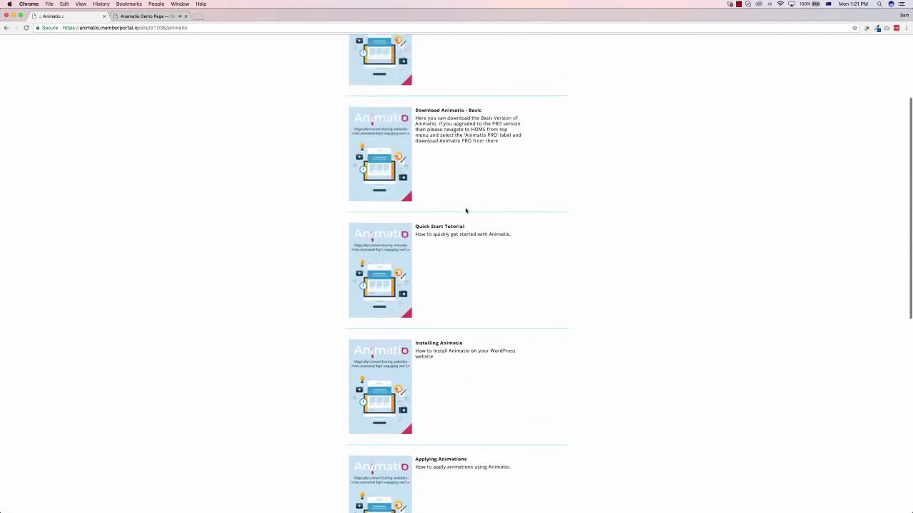